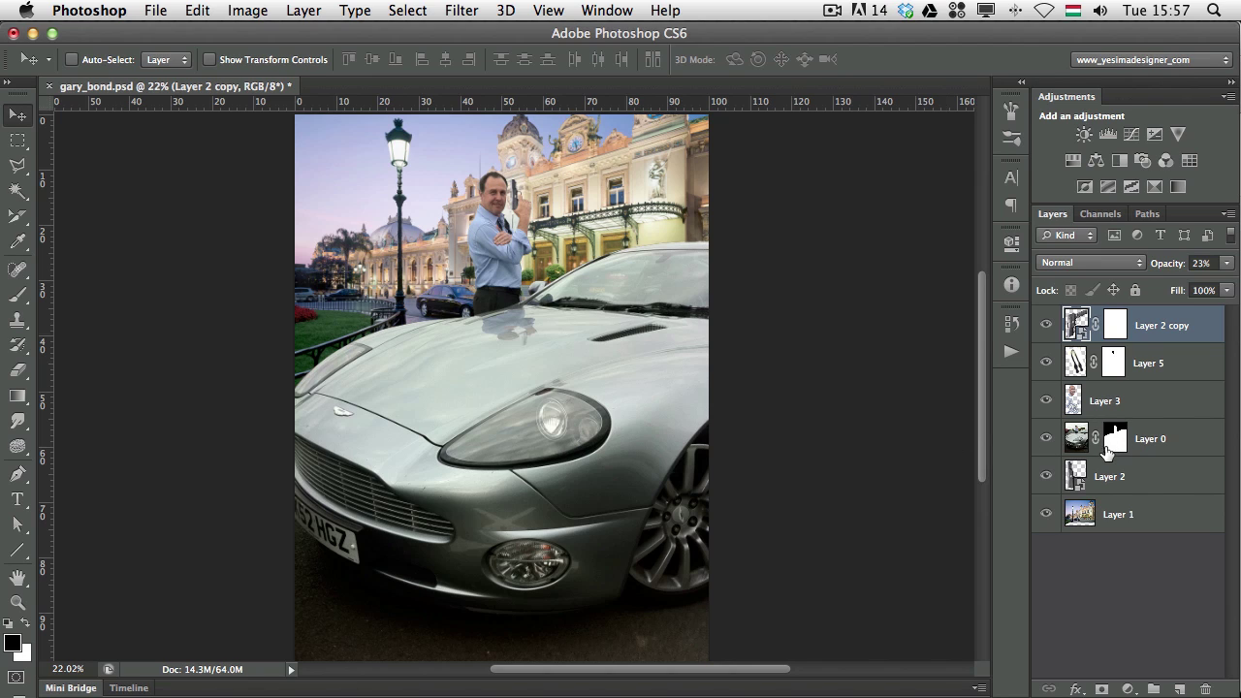
Select Layer 0 and briefly disable its mask to view the original car photo, then re-enable it
left_click(1128, 446)
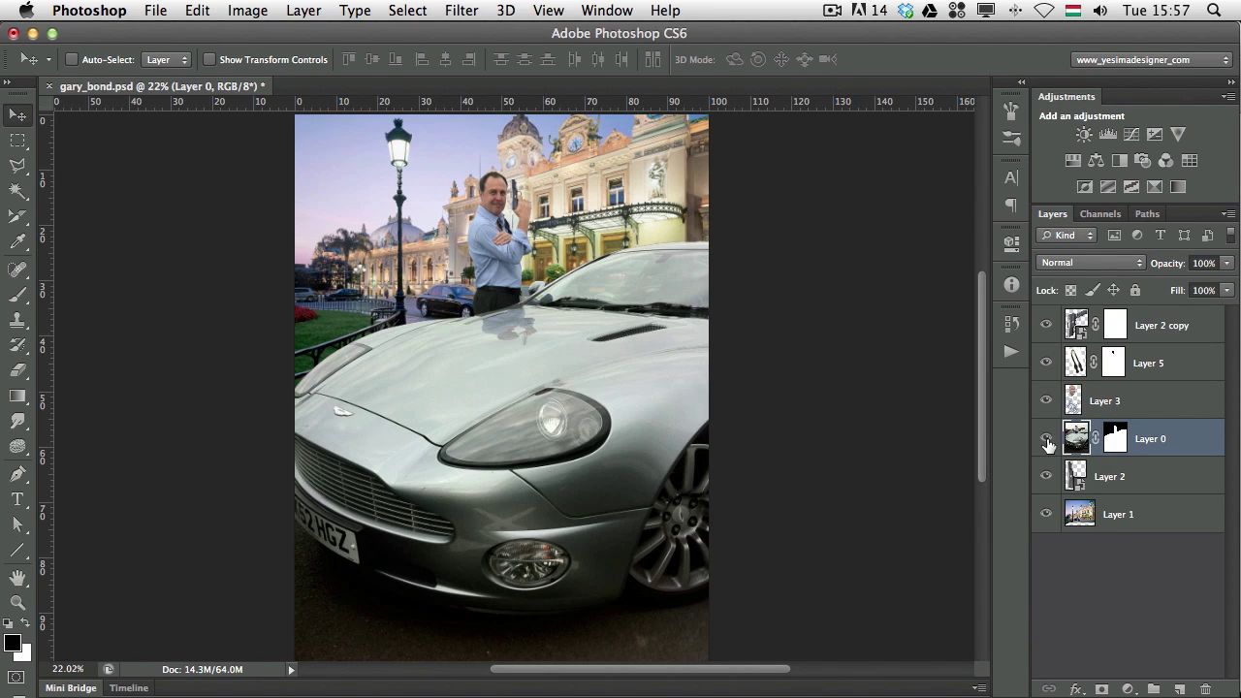
left_click(1117, 442, "shift")
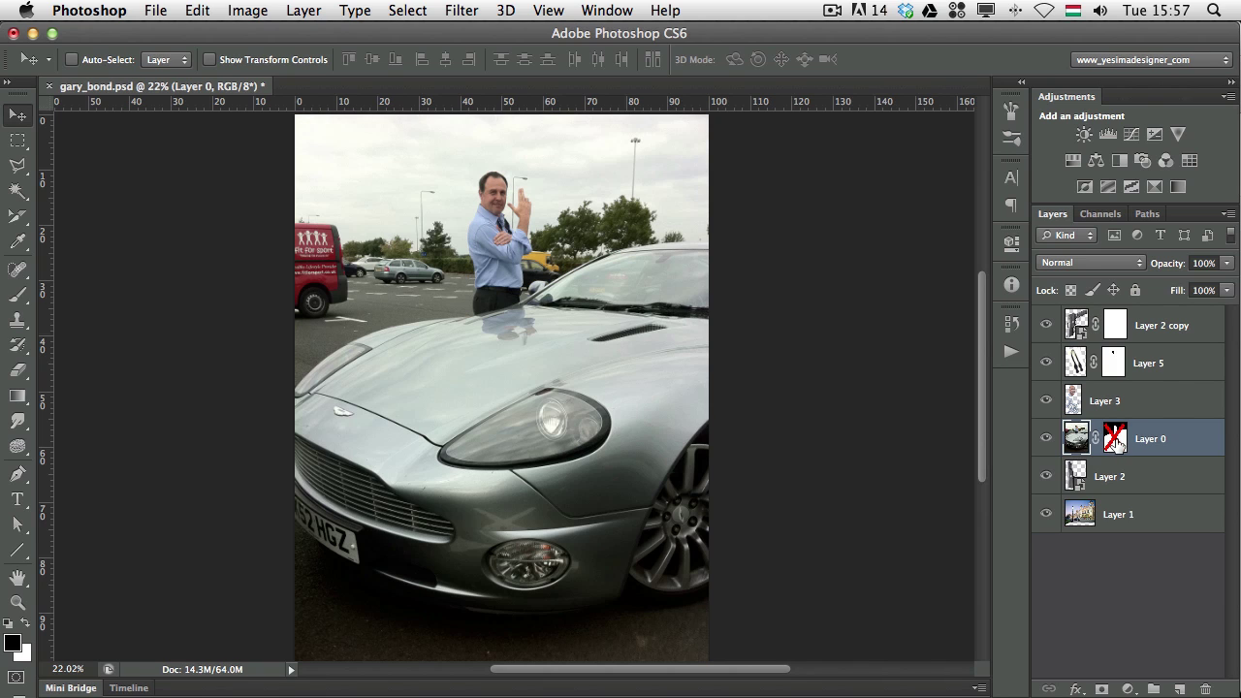
left_click(1117, 442, "shift")
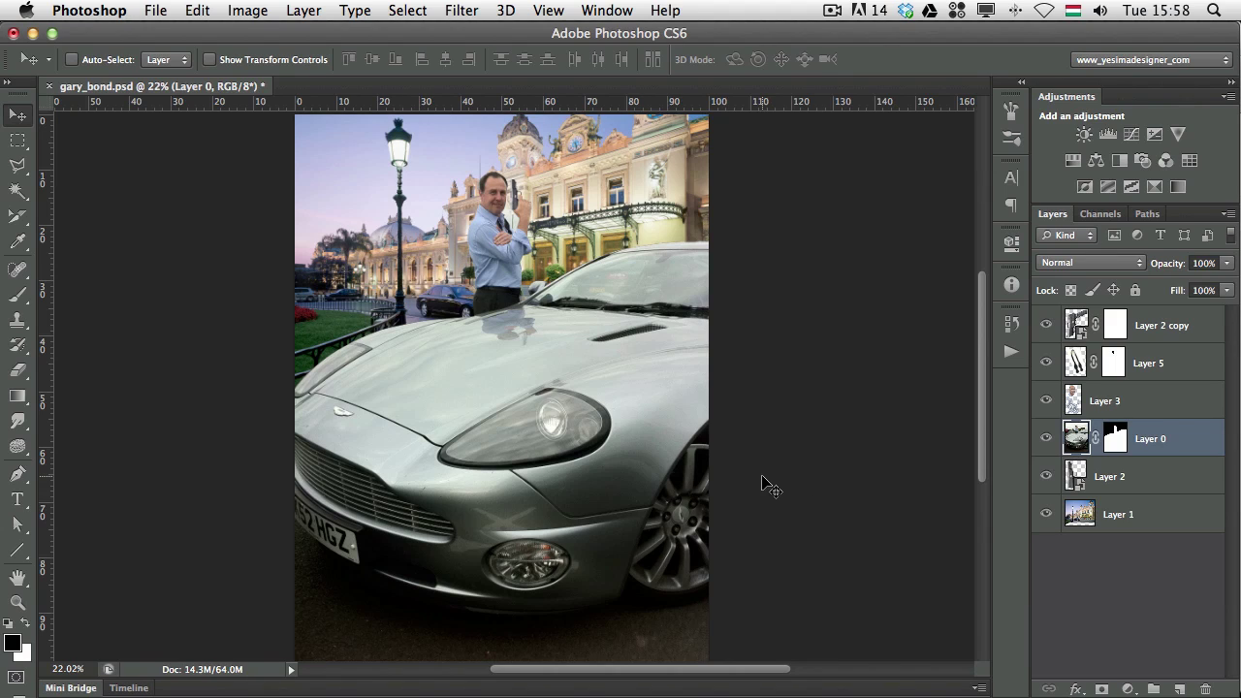
Solo Layer 1 and draw a Normal-style marquee rectangle over the upper-left lamp post area
key("m")
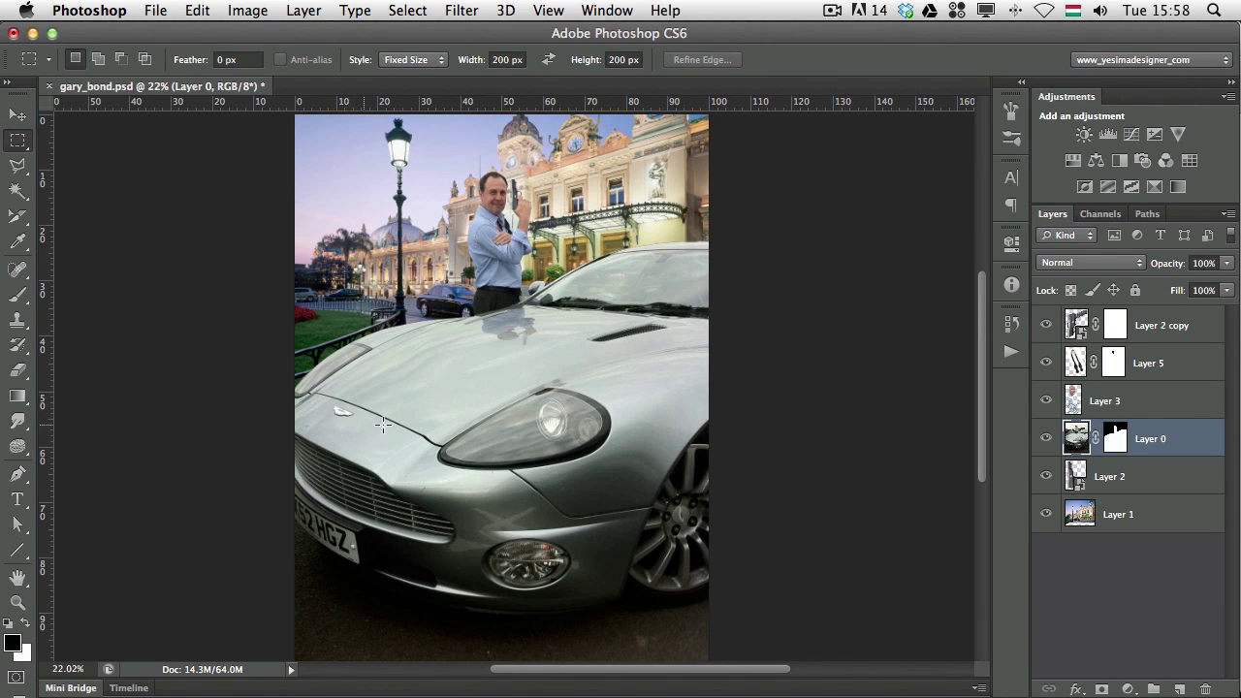
left_click(1046, 516, "alt")
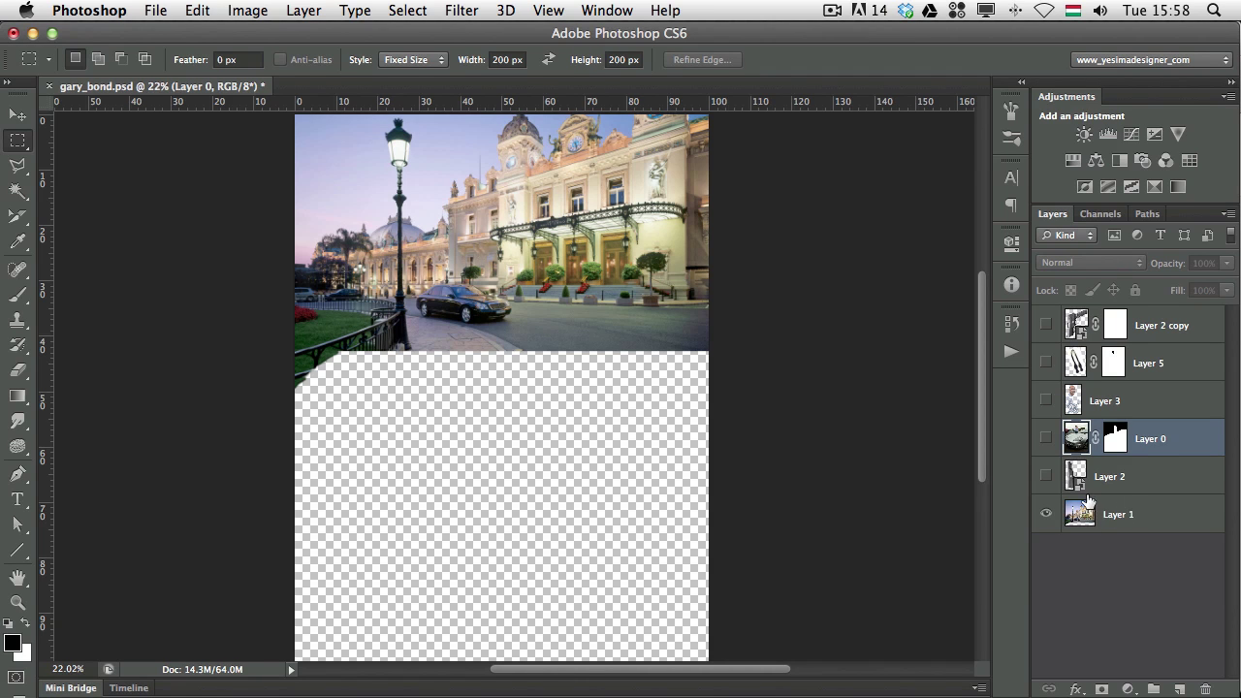
left_click(1110, 516)
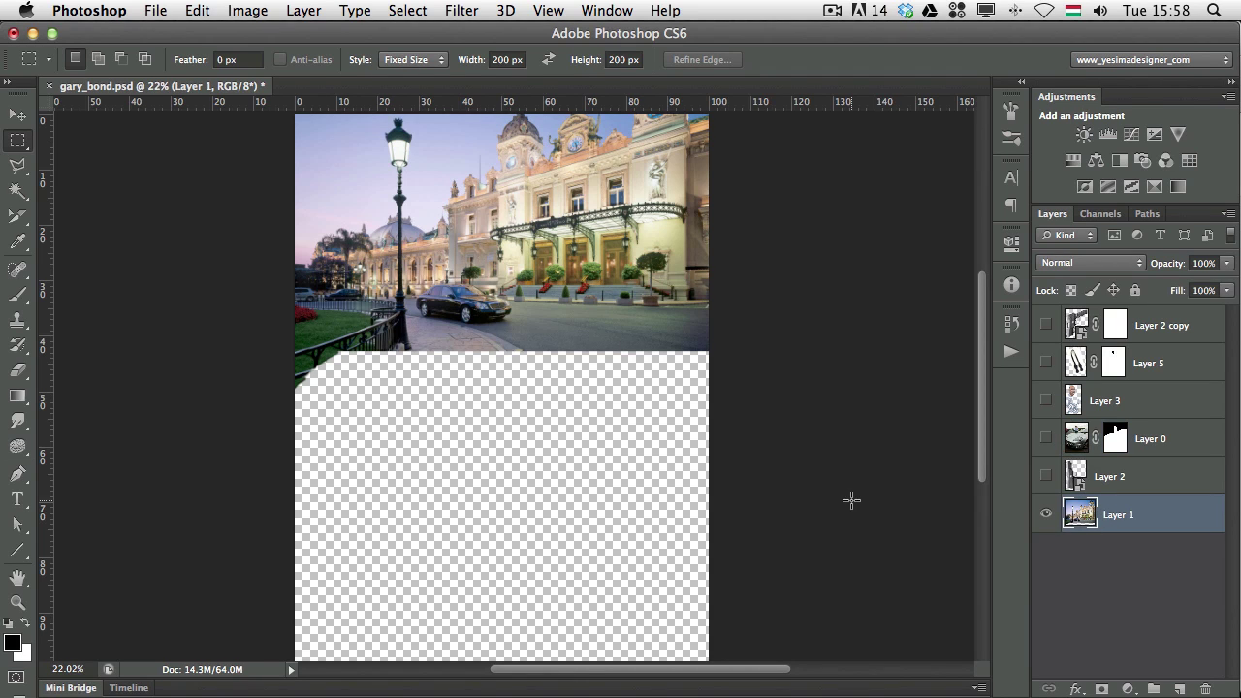
left_click_drag(401, 241, 399, 304)
left_click(409, 59)
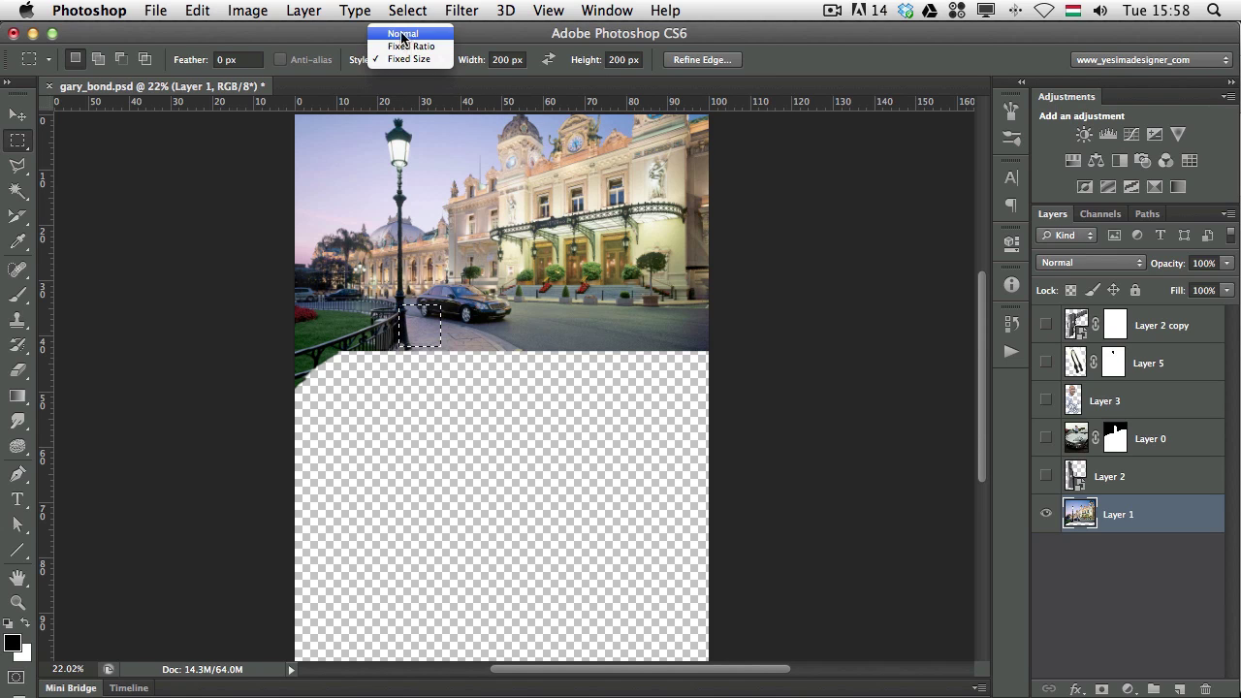
left_click(404, 35)
left_click_drag(277, 407, 419, 135)
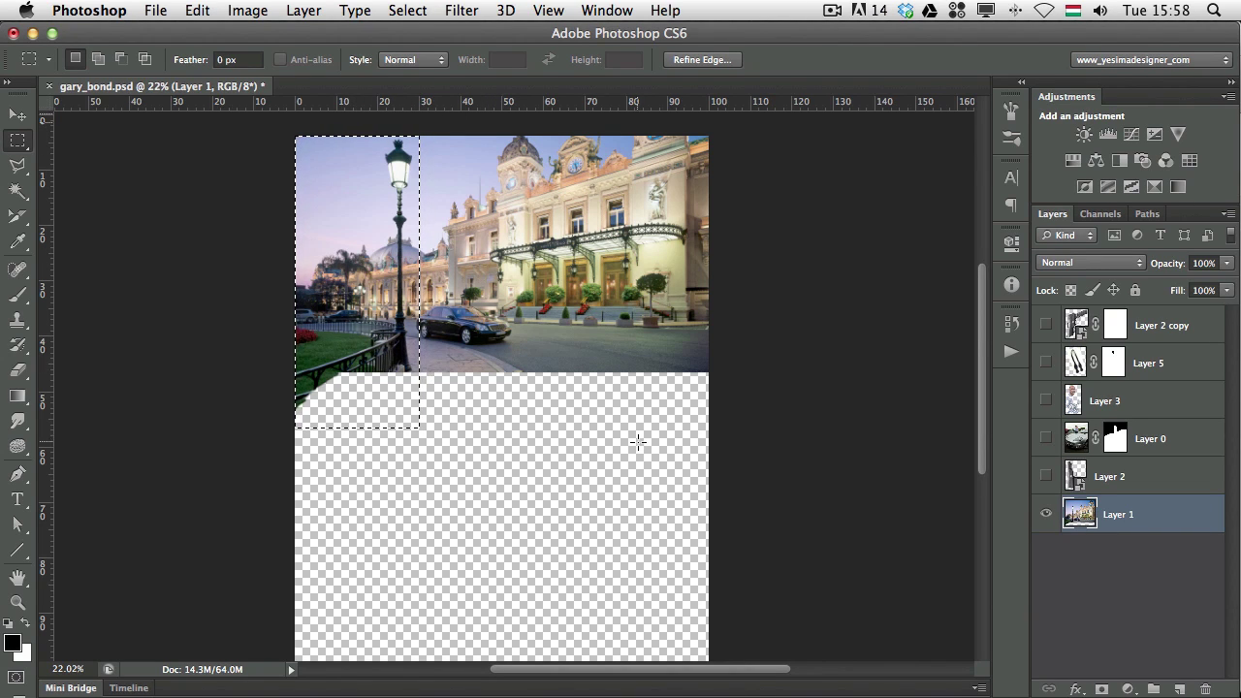
Add a Hide Selection layer mask to Layer 1 to mask out the selected upper-left strip
left_click(308, 11)
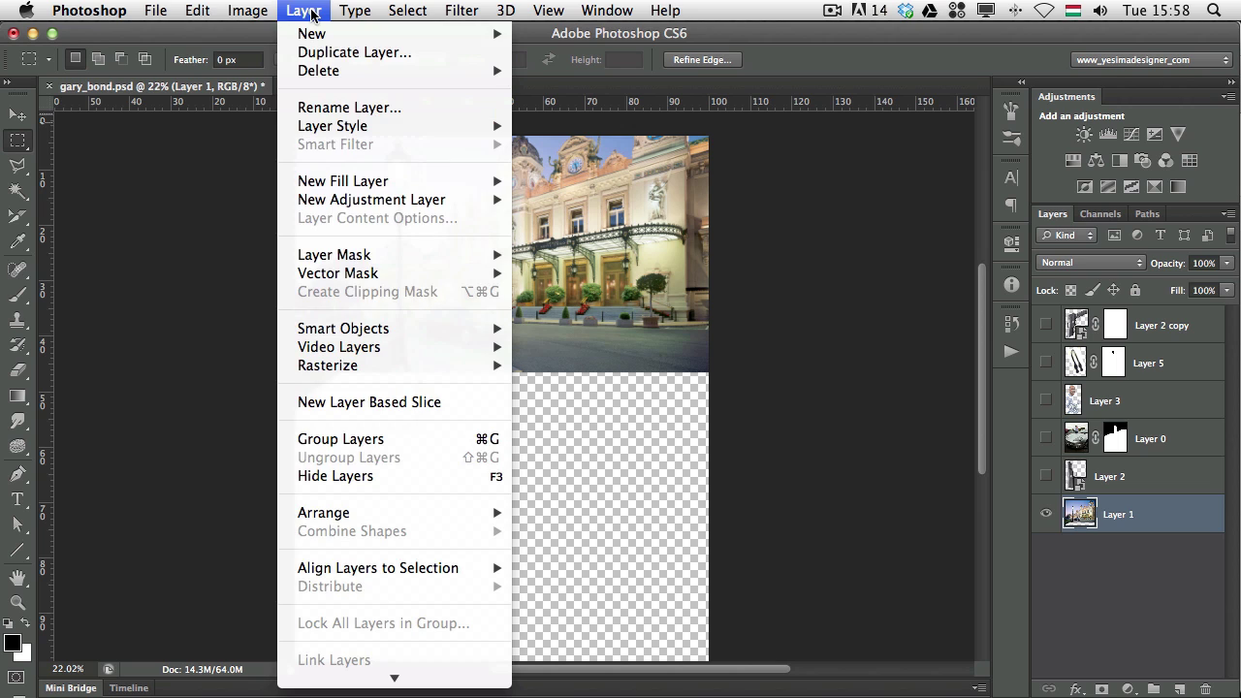
mouse_move(395, 259)
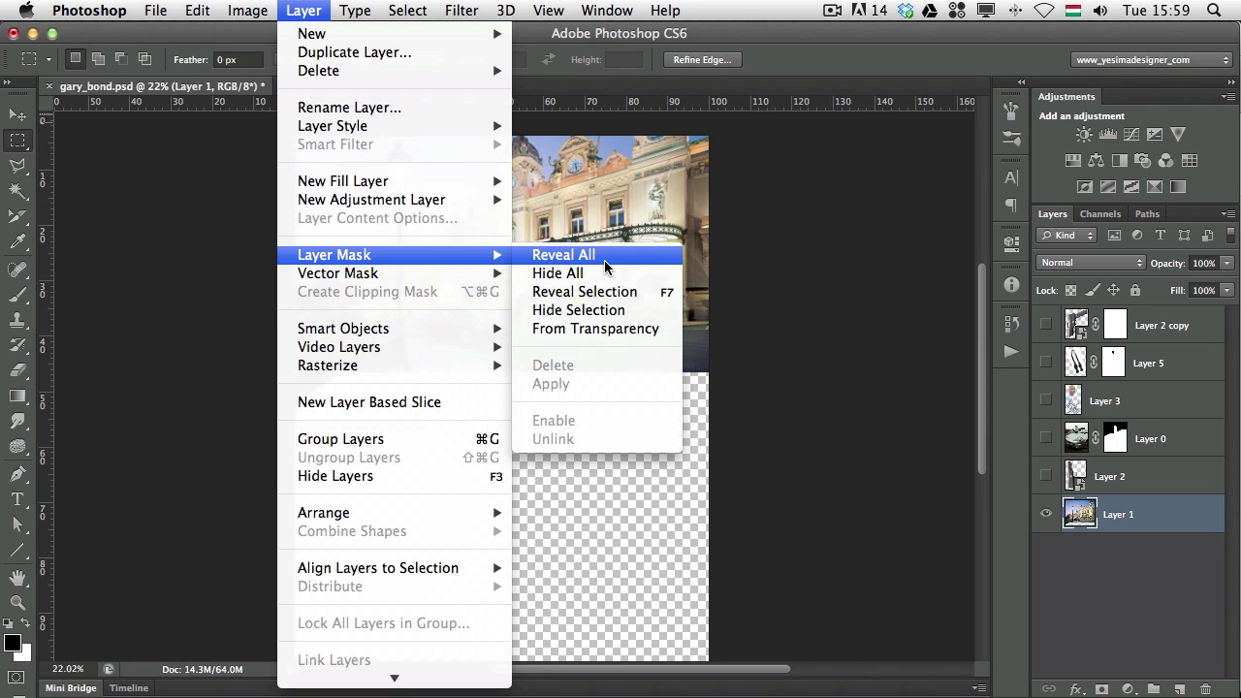
left_click(591, 312)
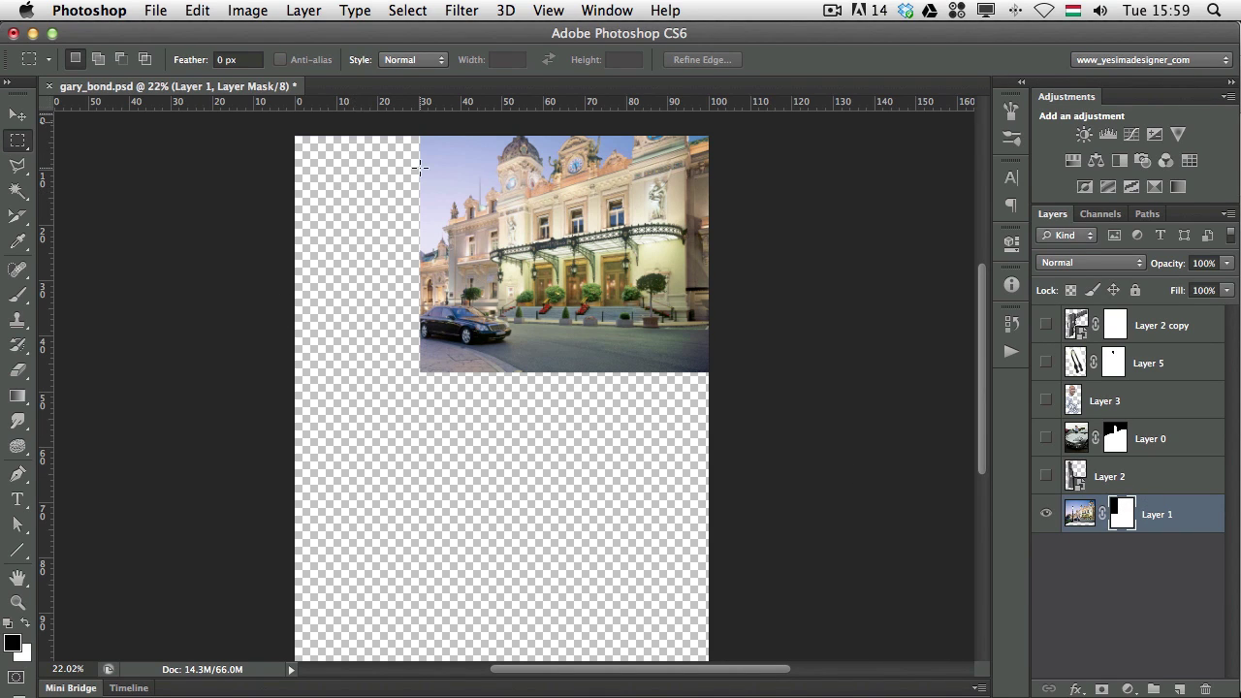
Show all layers again and set up a 184 px brush
left_click(1043, 514, "alt")
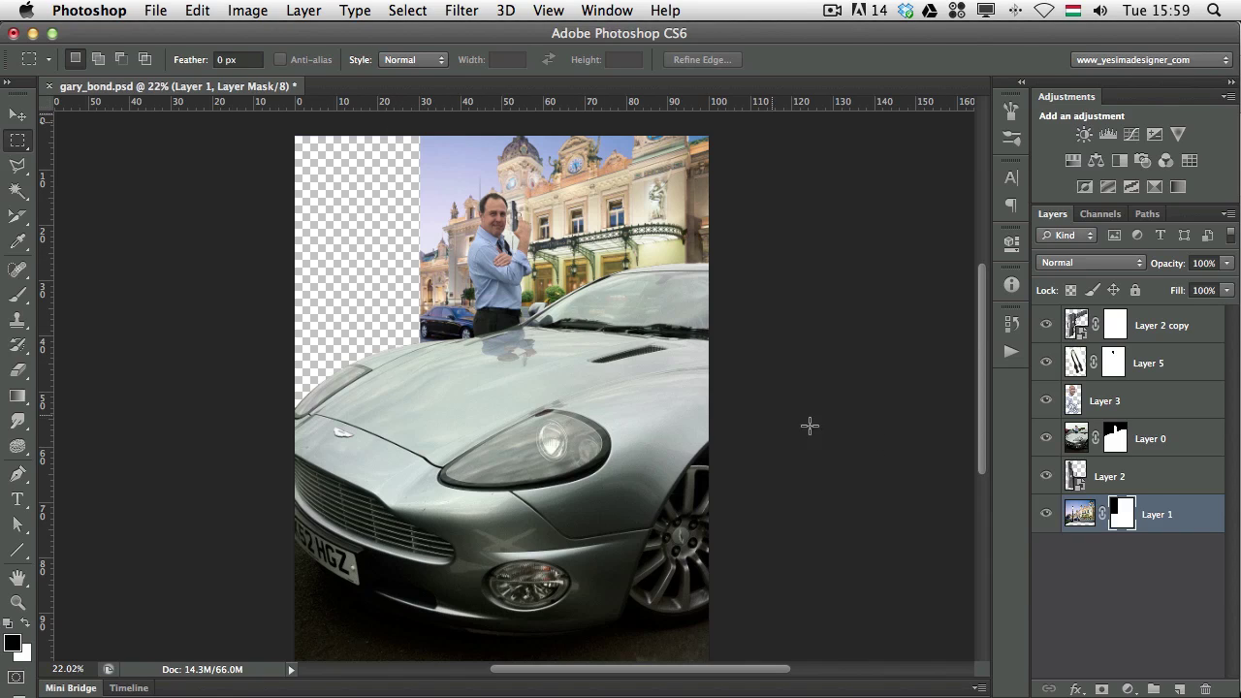
key("b")
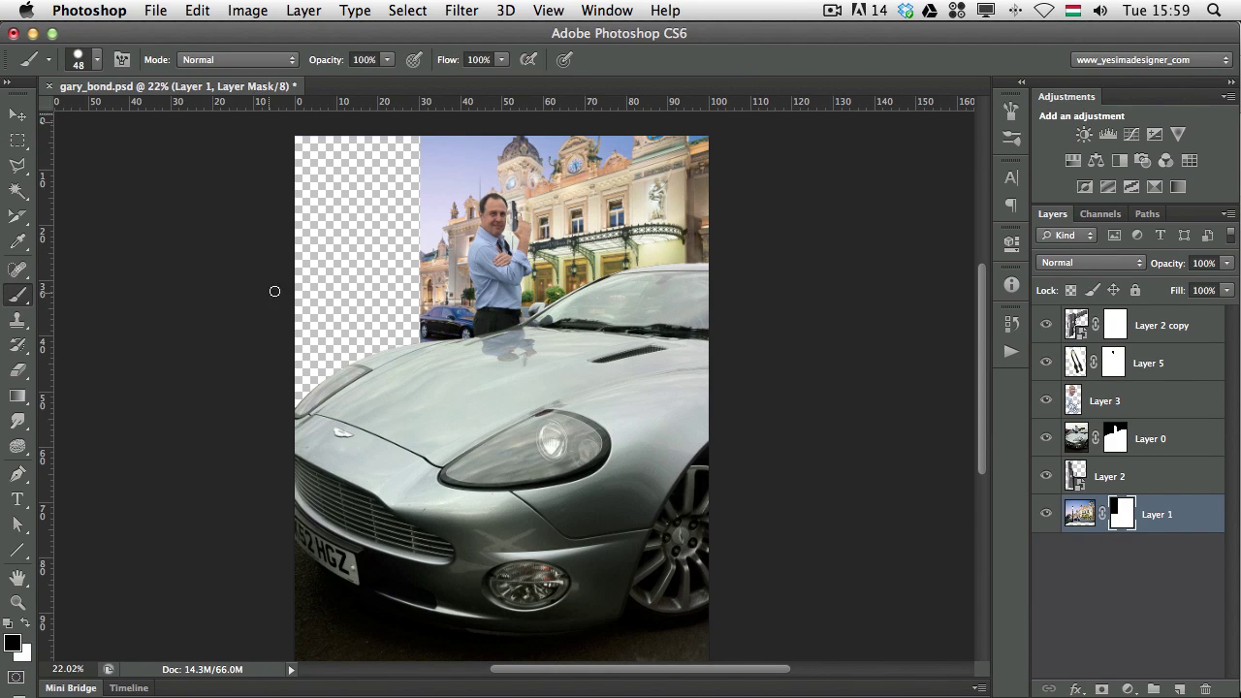
left_click_drag(346, 275, 412, 275)
Paint Layer 1's mask in white and black to reveal the left lamp post, buildings and grass
key("x")
mouse_move(407, 156)
left_mouse_down()
mouse_move(282, 146)
mouse_move(470, 147)
mouse_move(295, 172)
mouse_move(414, 167)
mouse_move(285, 197)
mouse_move(407, 201)
mouse_move(272, 227)
mouse_move(450, 224)
mouse_move(310, 245)
mouse_move(361, 251)
mouse_move(311, 259)
mouse_move(379, 295)
mouse_move(396, 282)
mouse_move(287, 273)
mouse_move(420, 276)
mouse_move(335, 282)
mouse_move(295, 357)
mouse_move(255, 407)
left_mouse_up()
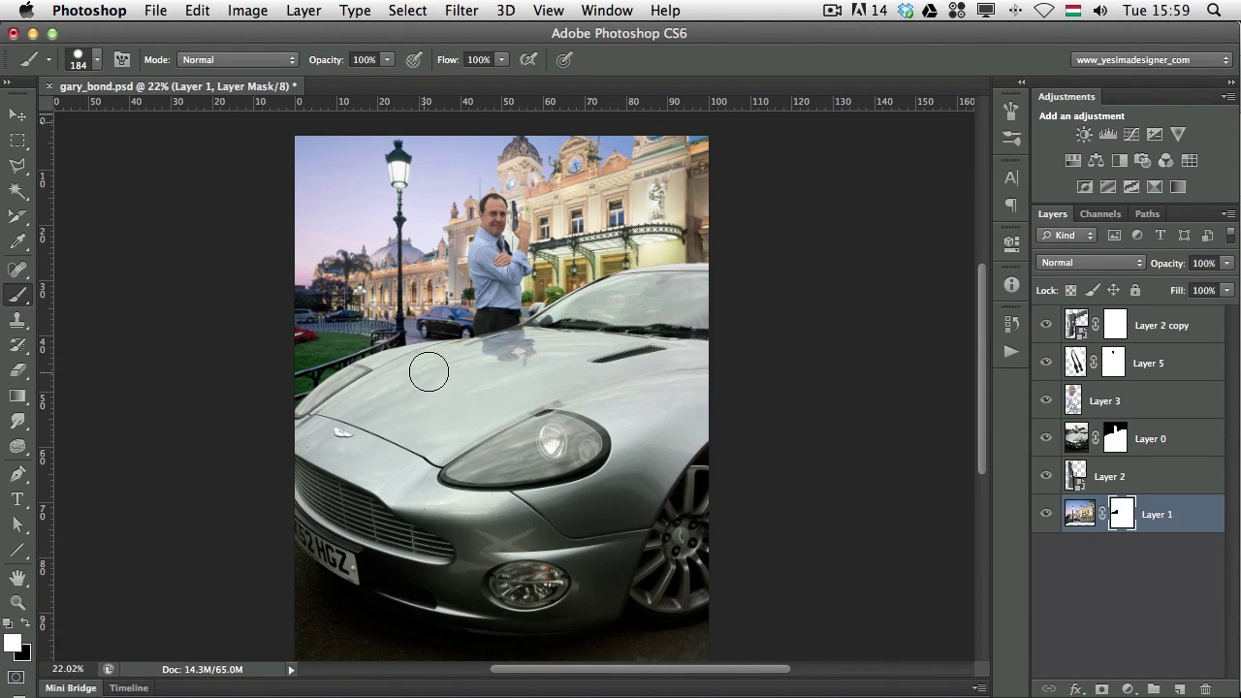
key("x")
mouse_move(299, 305)
left_mouse_down()
mouse_move(380, 254)
mouse_move(392, 296)
left_mouse_up()
key("x")
mouse_move(321, 397)
left_mouse_down()
mouse_move(335, 241)
mouse_move(332, 380)
mouse_move(445, 246)
mouse_move(330, 378)
mouse_move(351, 287)
mouse_move(392, 343)
mouse_move(413, 331)
mouse_move(338, 402)
mouse_move(317, 405)
left_mouse_up()
Above Layer 2 copy, add a Black & White adjustment layer with Tint checked for sepia
left_click(1189, 325)
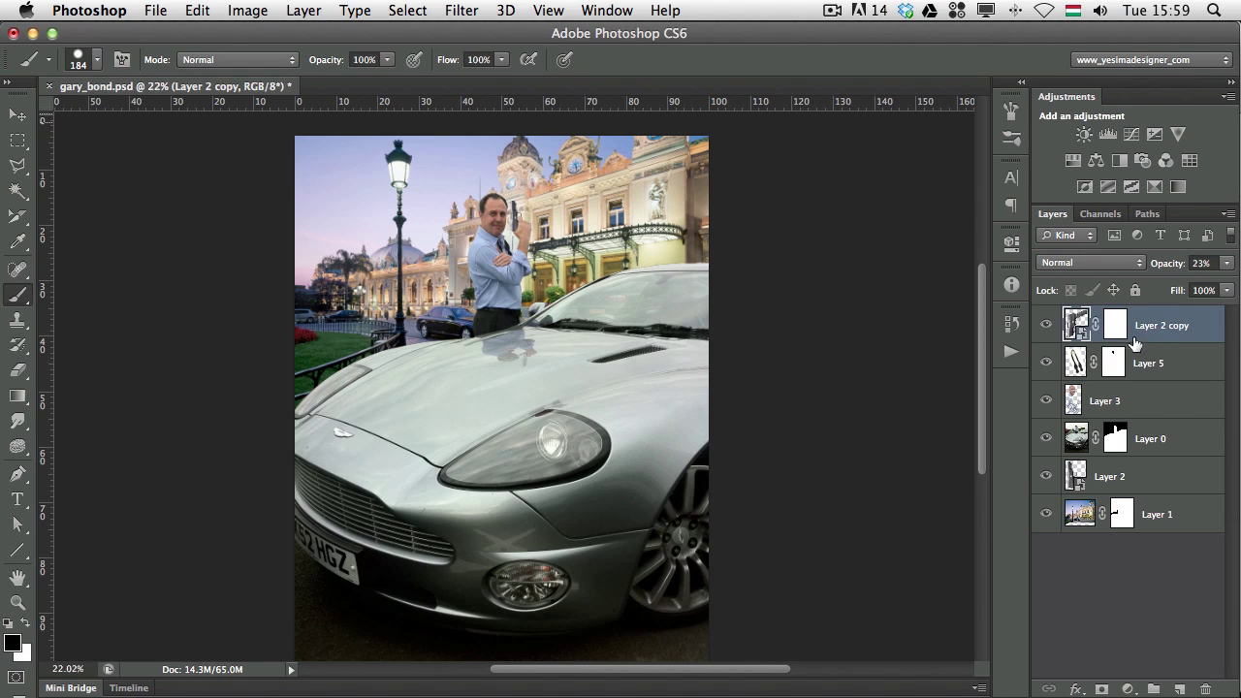
left_click(1120, 162)
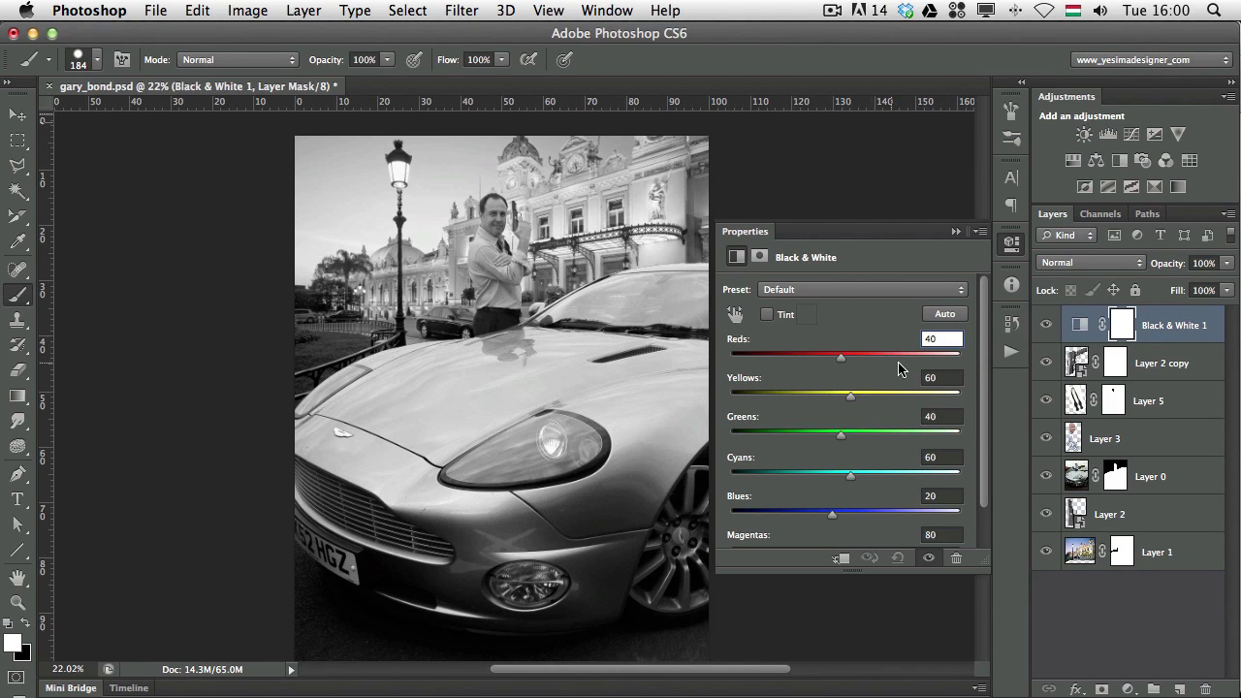
left_click(767, 316)
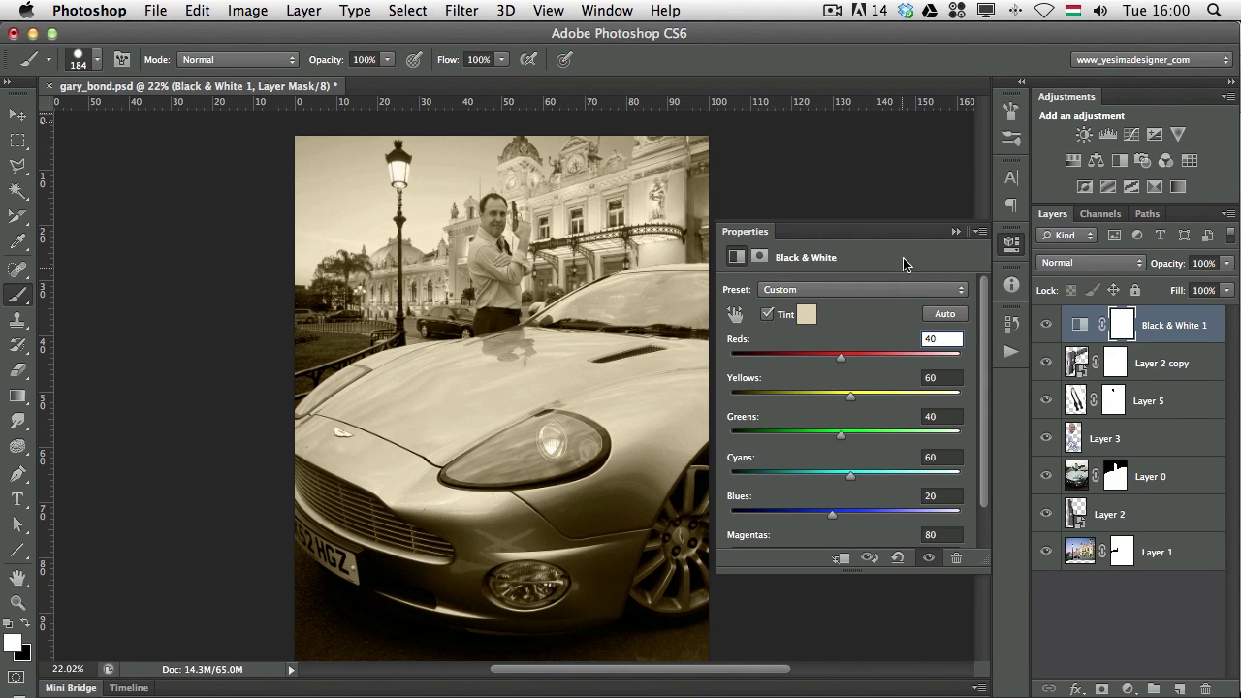
Try Multiply, Overlay, Soft Light and Color Dodge blend modes on the Black & White adjustment
left_click(1010, 243)
left_click(1072, 268)
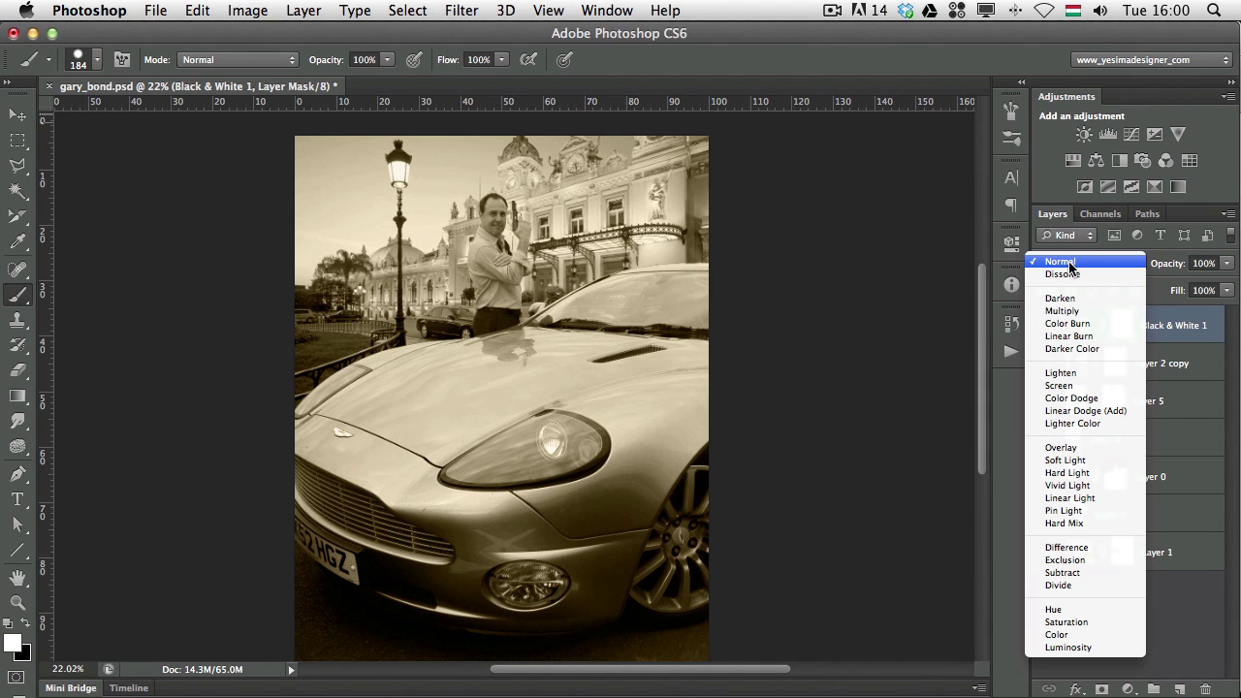
left_click(1075, 310)
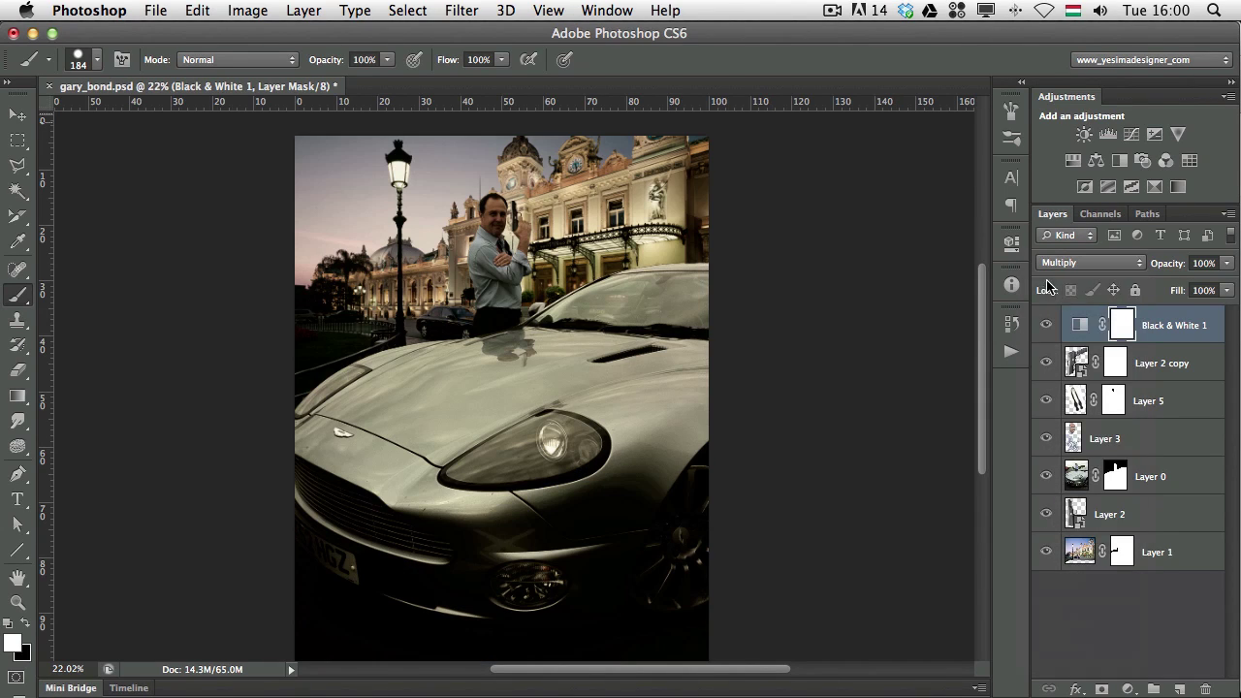
left_click(1067, 261)
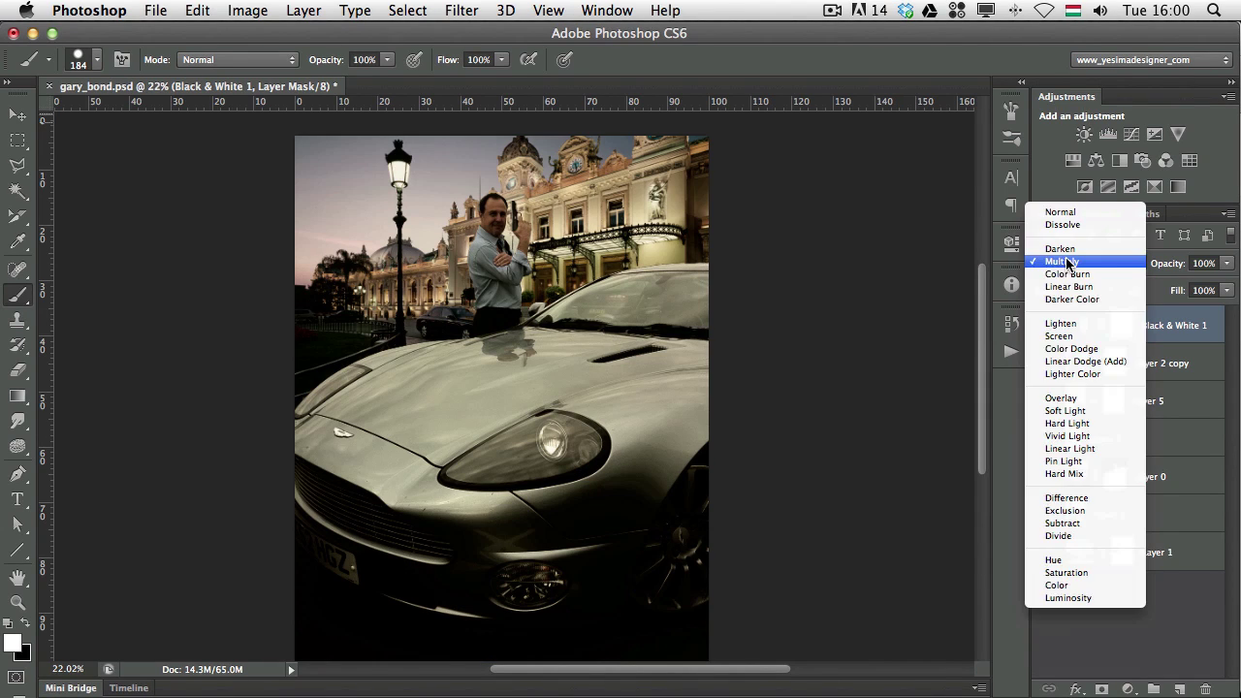
left_click(1064, 398)
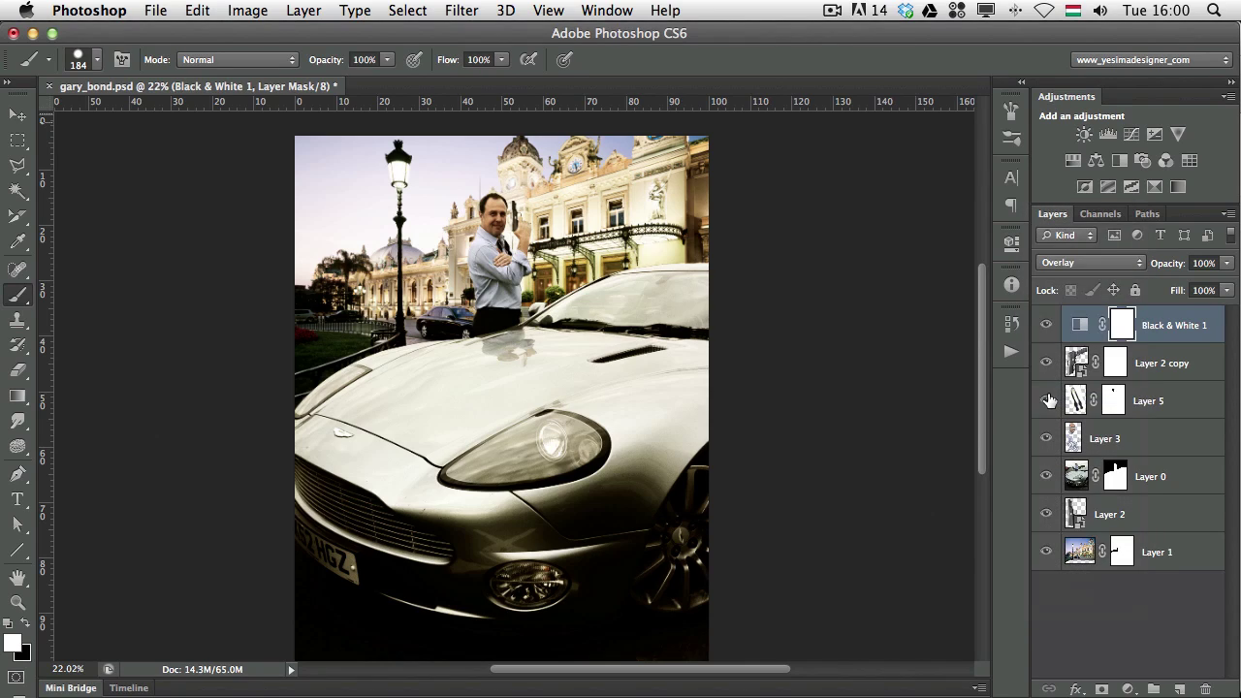
left_click(1070, 269)
left_click(1077, 279)
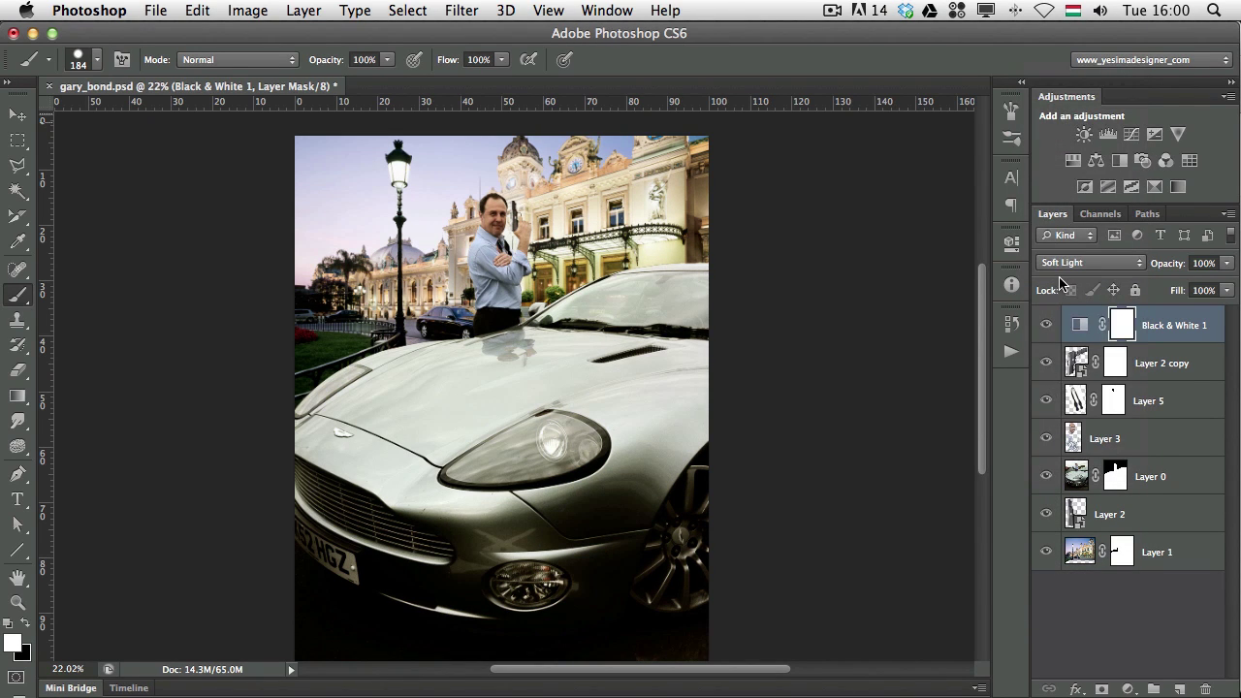
left_click(1064, 265)
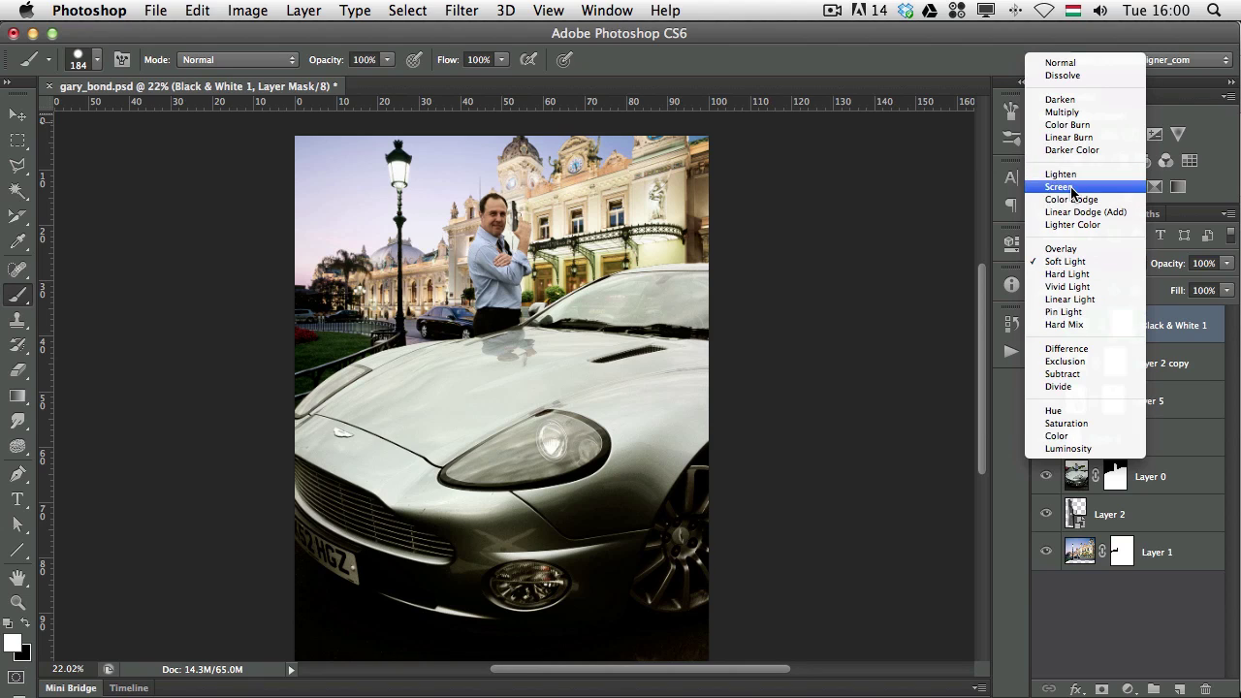
left_click(1072, 199)
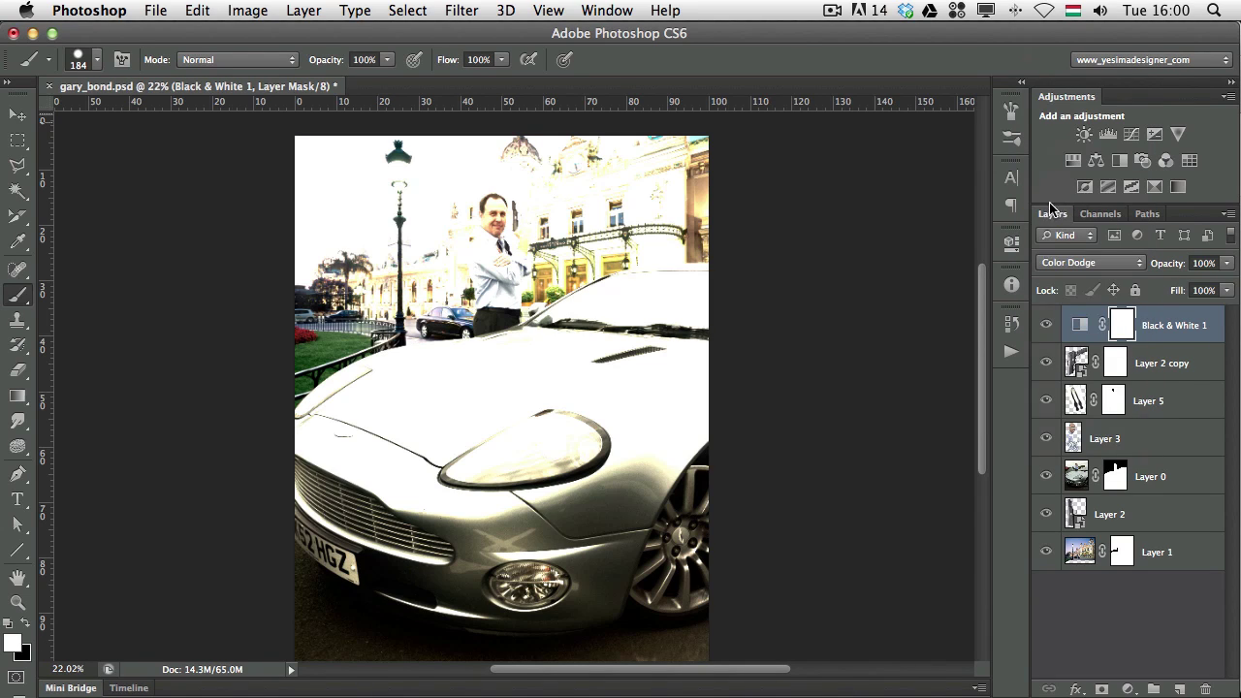
Toggle the Black & White adjustment off and on to compare, then bring up the History panel
left_click(1045, 325)
left_click(1045, 326)
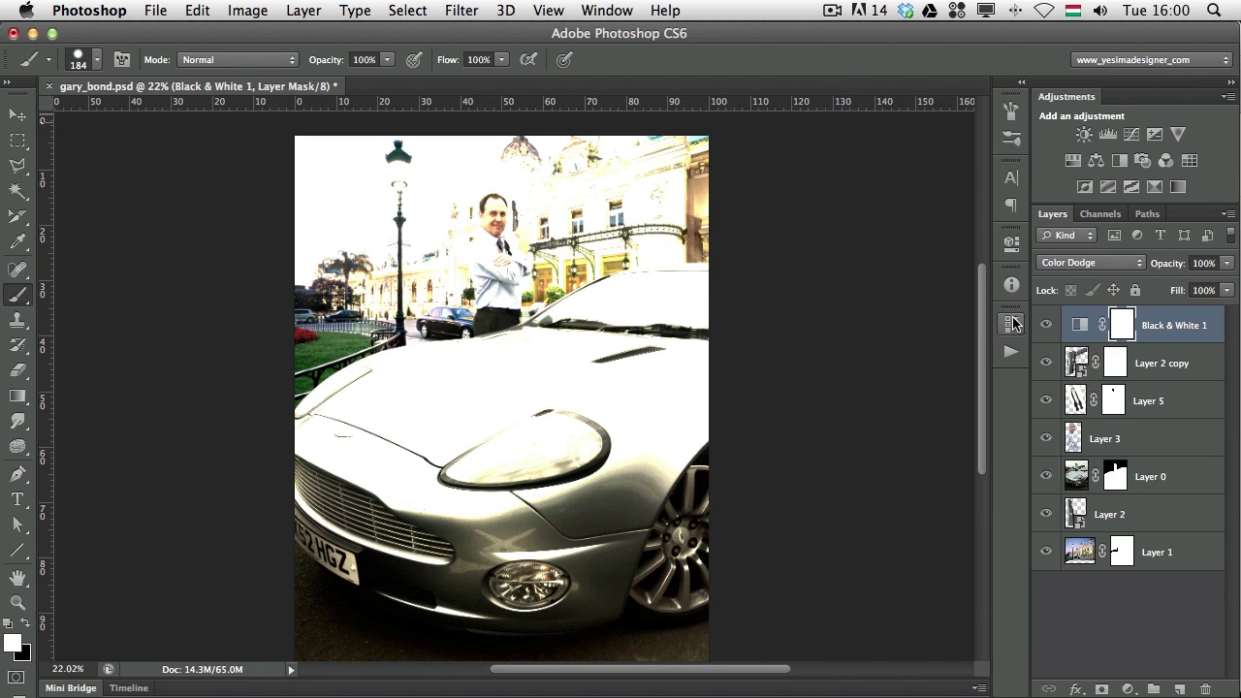
left_click(1002, 326)
Delete the Black & White adjustment layer, compare Layer 2 copy on and off, and zoom in on the man
key("Delete")
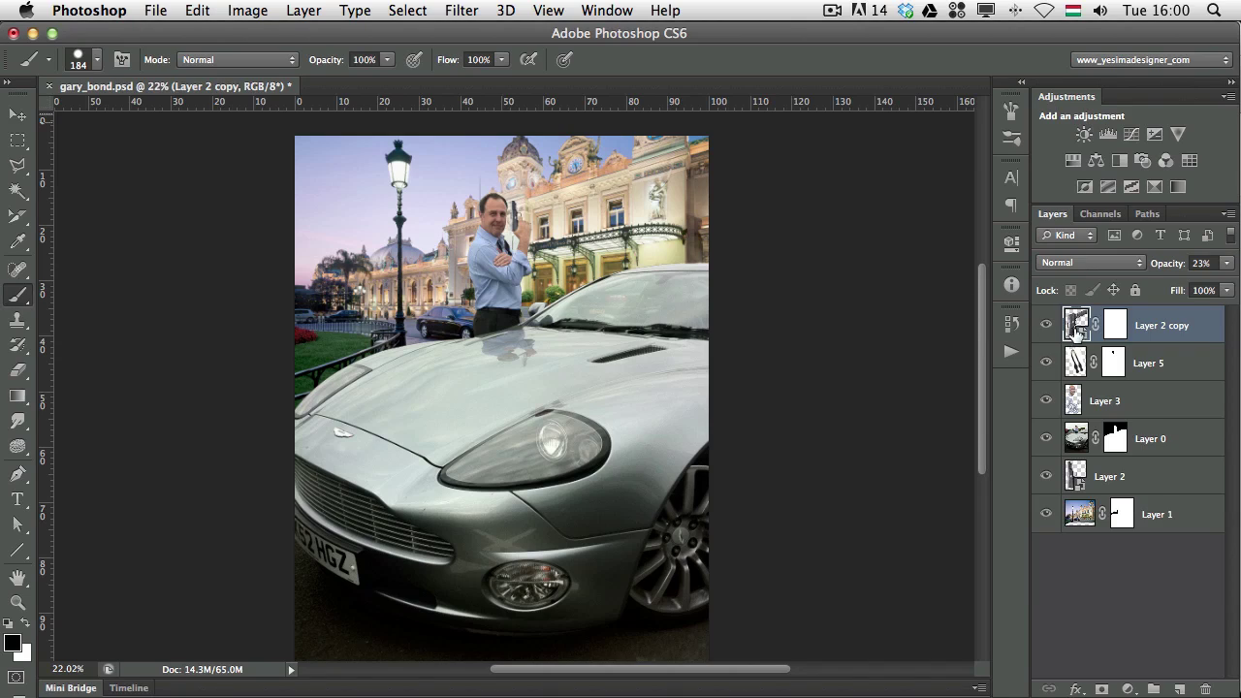
left_click(1049, 327)
left_click(1049, 328)
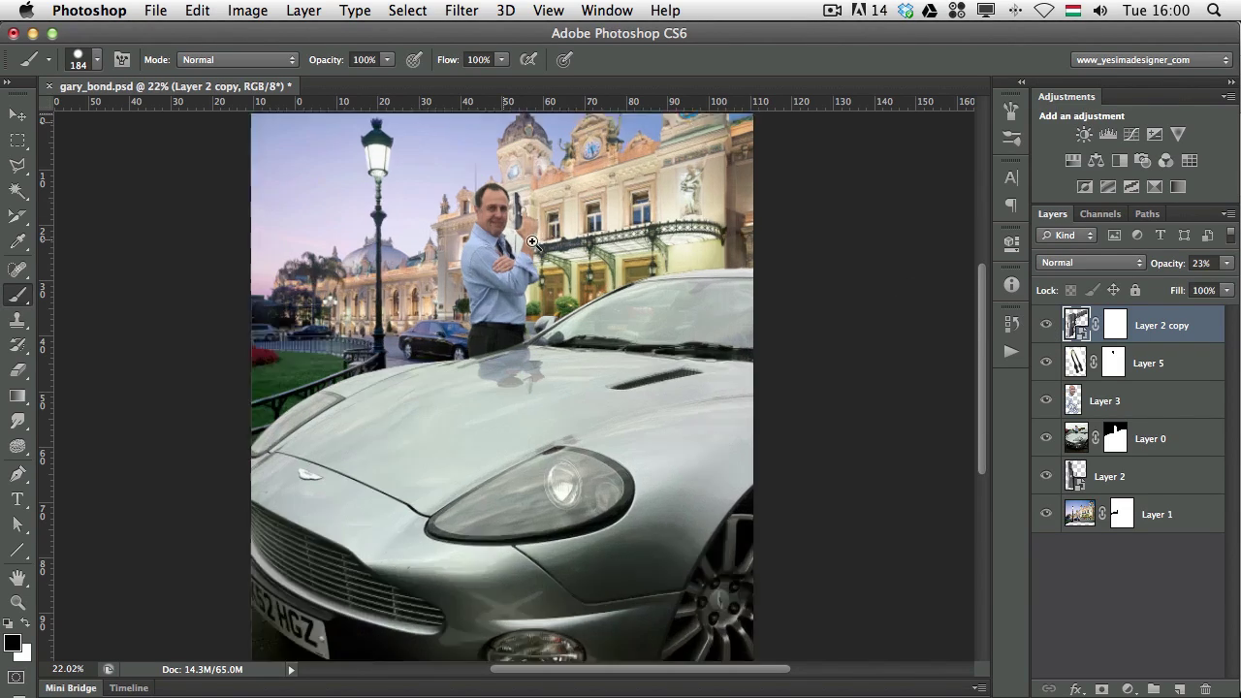
left_click(523, 316)
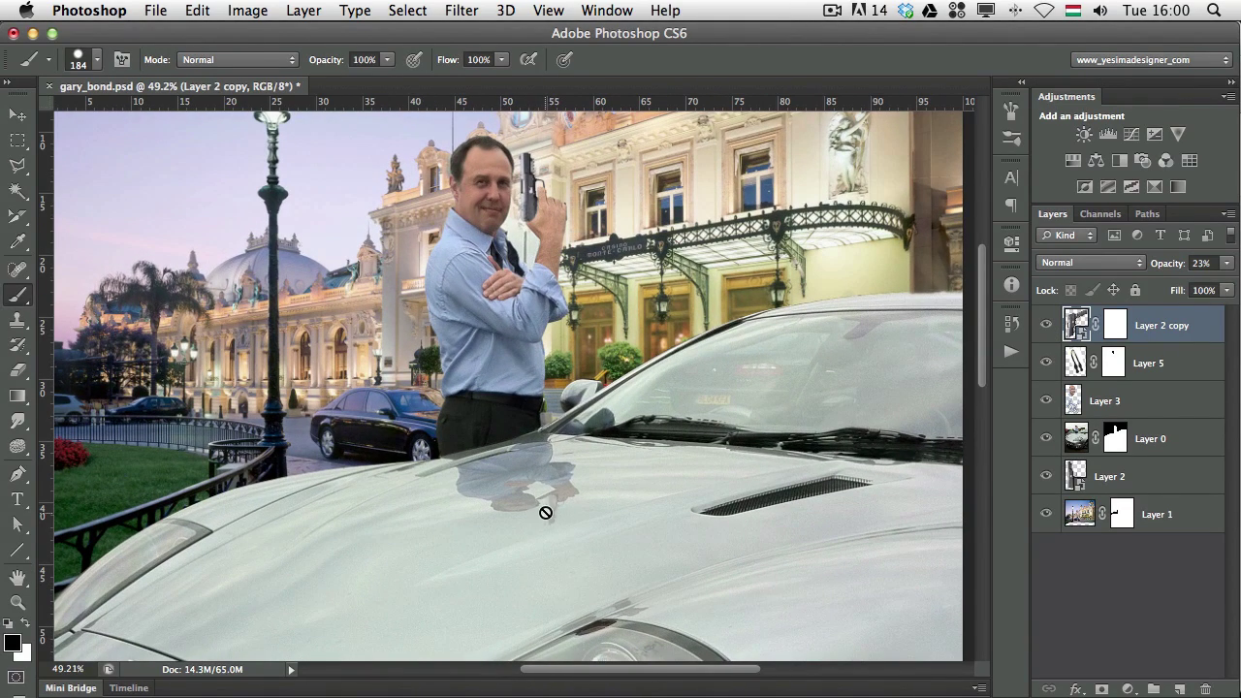
Toggle the gun layer, Layer 2, off and on to check the pistol, then select it
left_click(1047, 478)
left_click(1045, 477)
left_click(1042, 479)
left_click(1043, 479)
left_click(1075, 483)
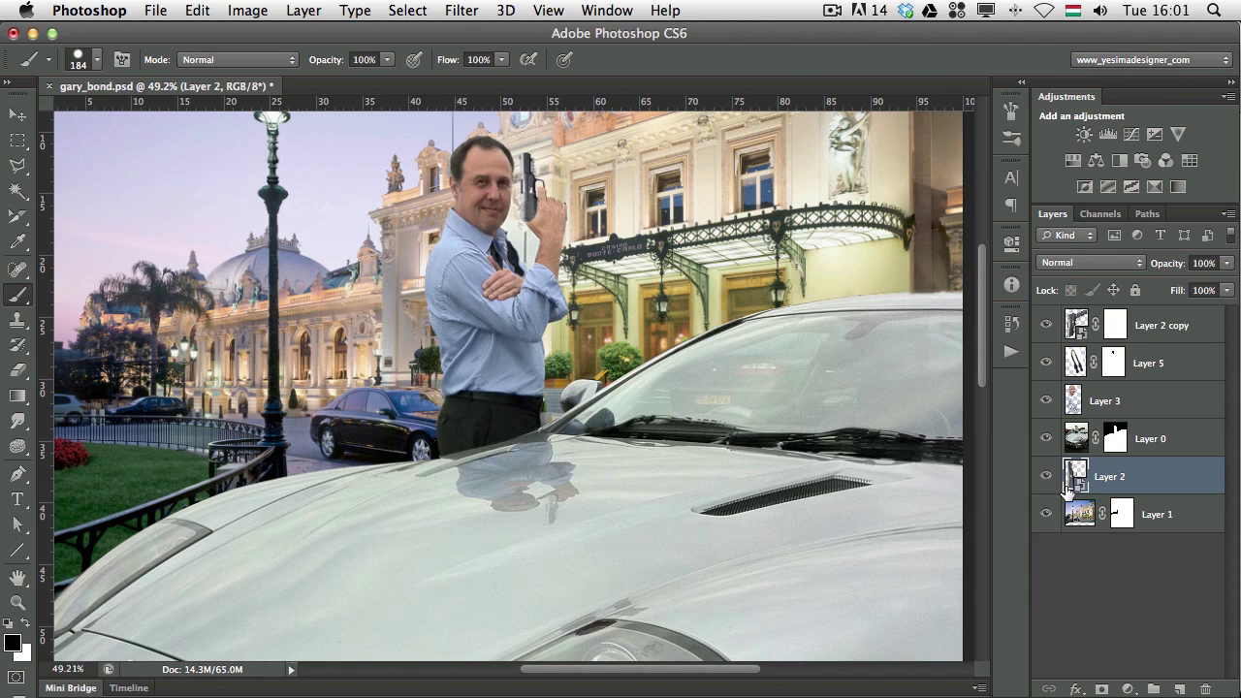
Open the Layer 2.psb gun smart object, then close it to return to gary_bond.psd
double_click(1074, 475)
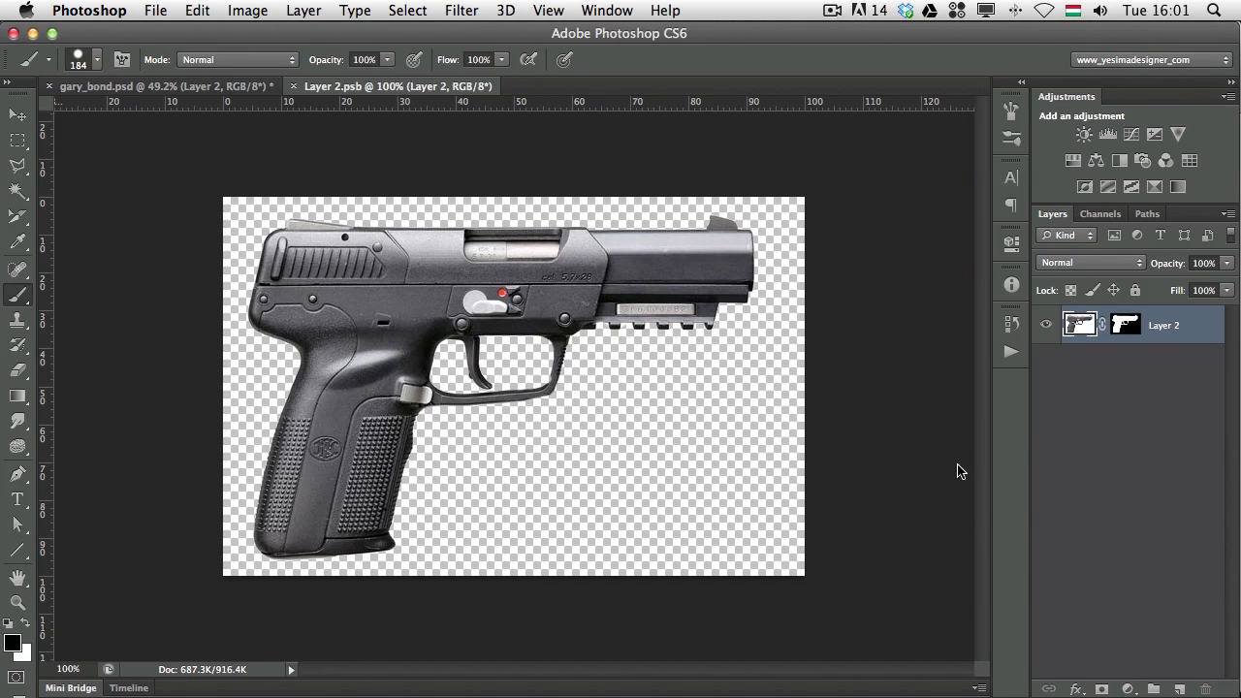
key("v")
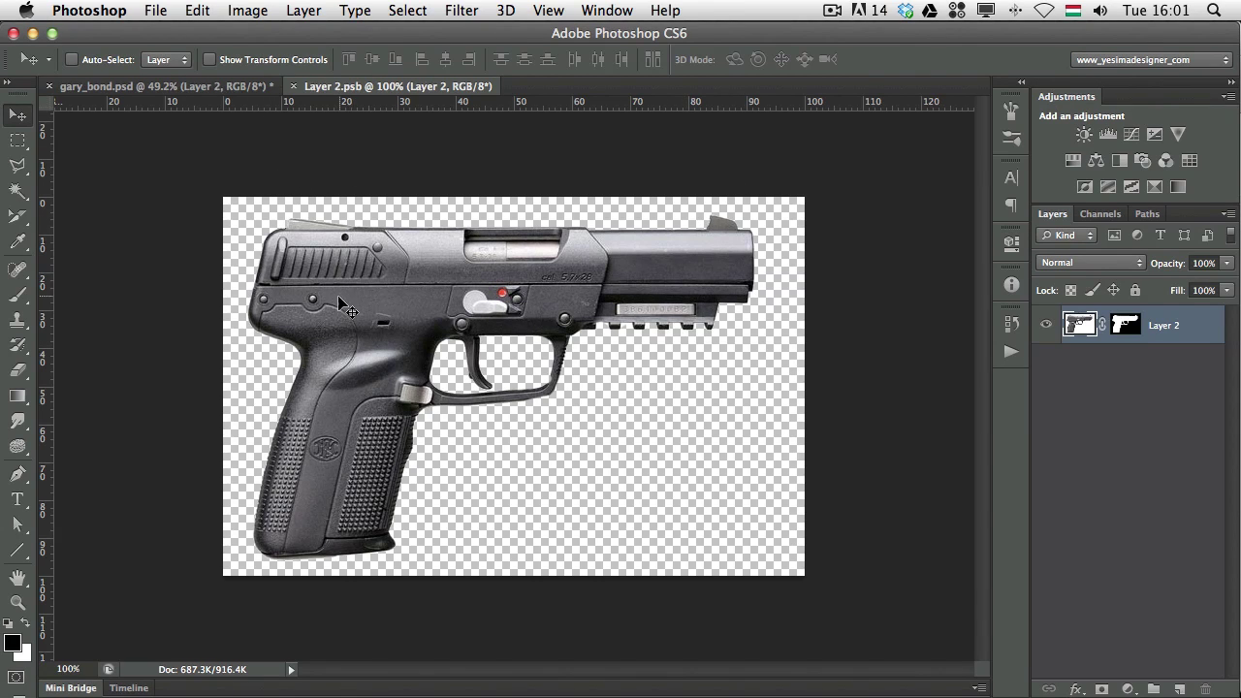
key("super+w")
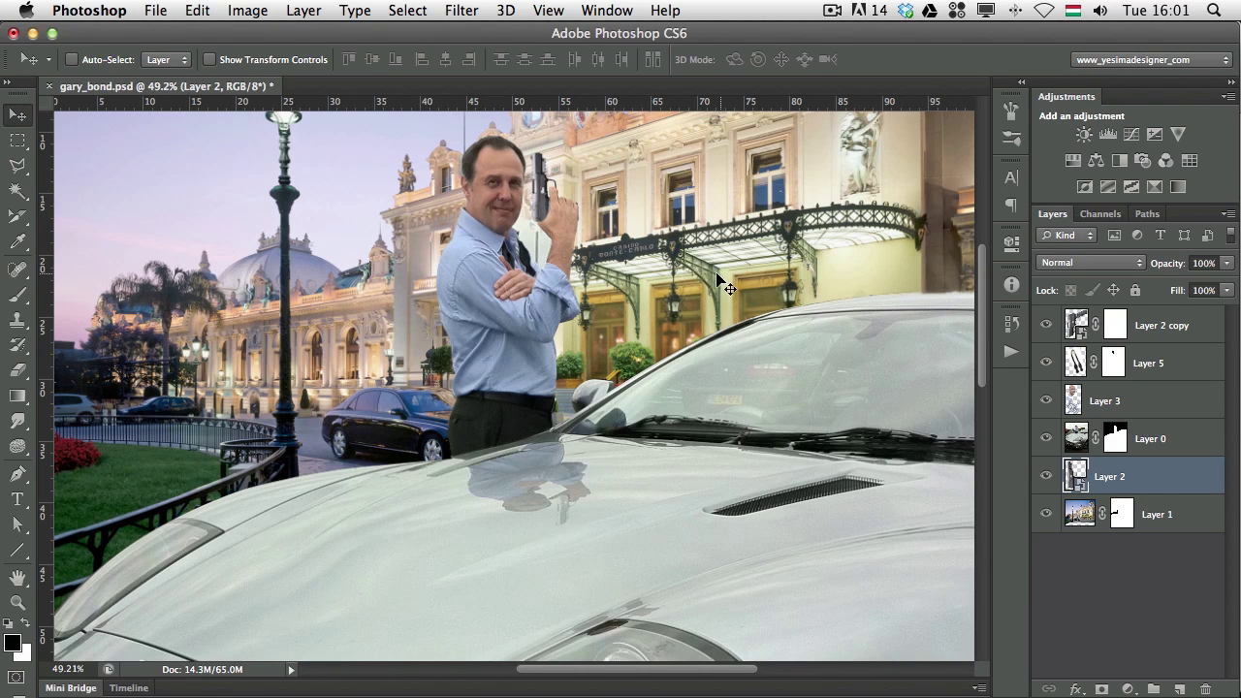
In Image Size, set the height to 5000 pixels with proportions constrained
left_click_drag(639, 332, 573, 349)
key("super+alt+i")
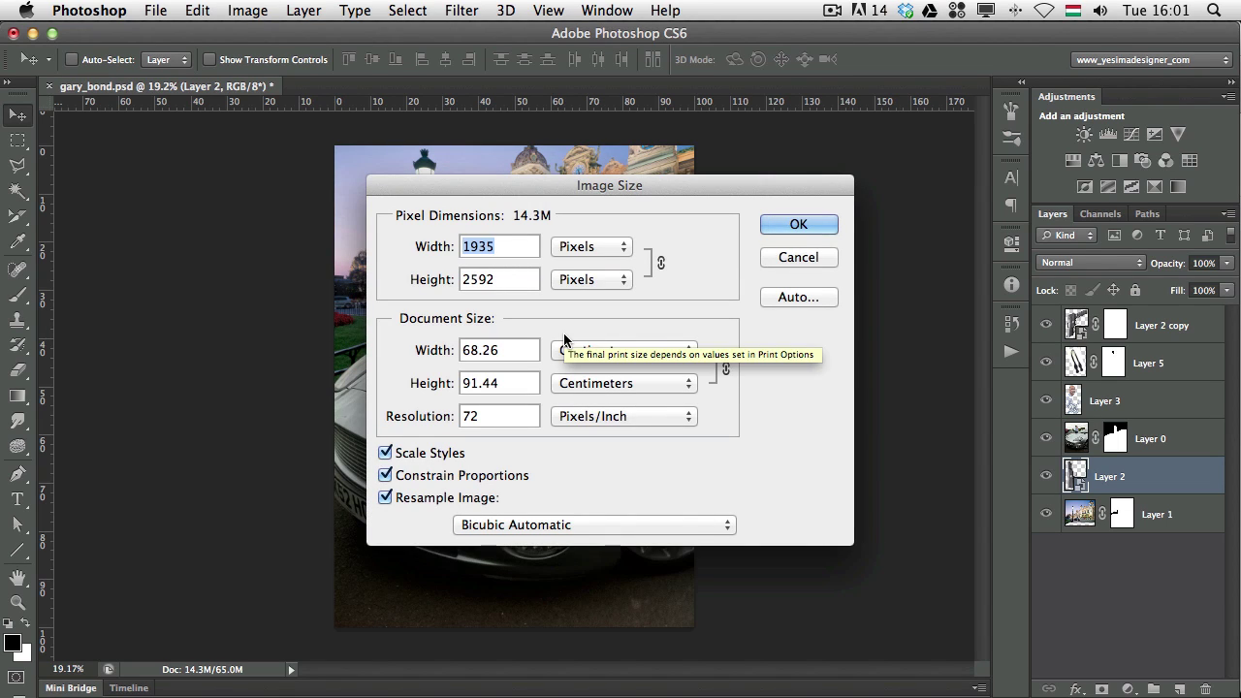
key("Tab")
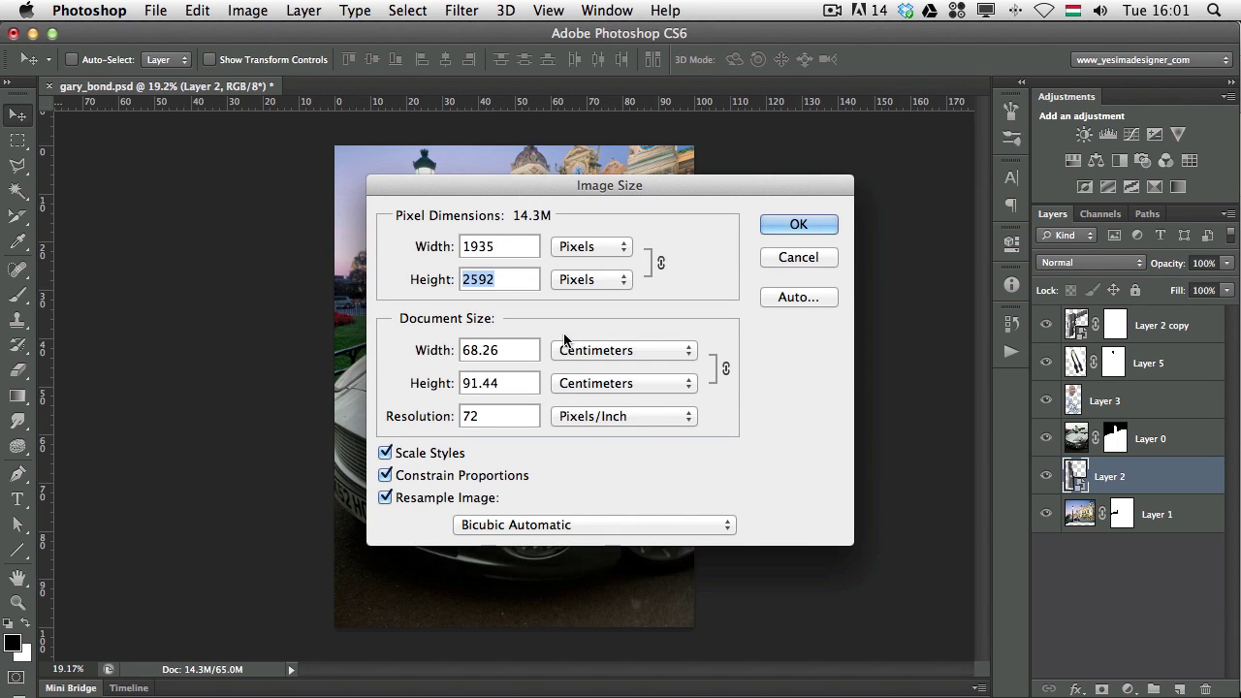
type("5000")
key("Escape")
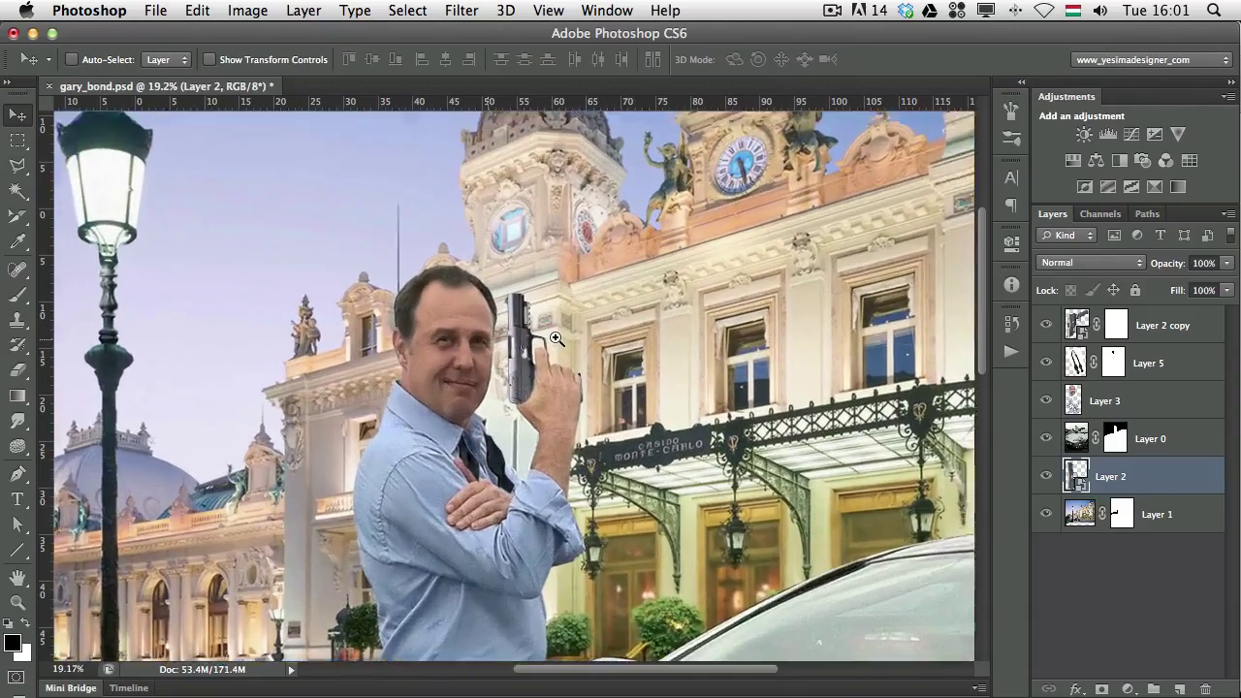
left_click_drag(555, 337, 564, 348)
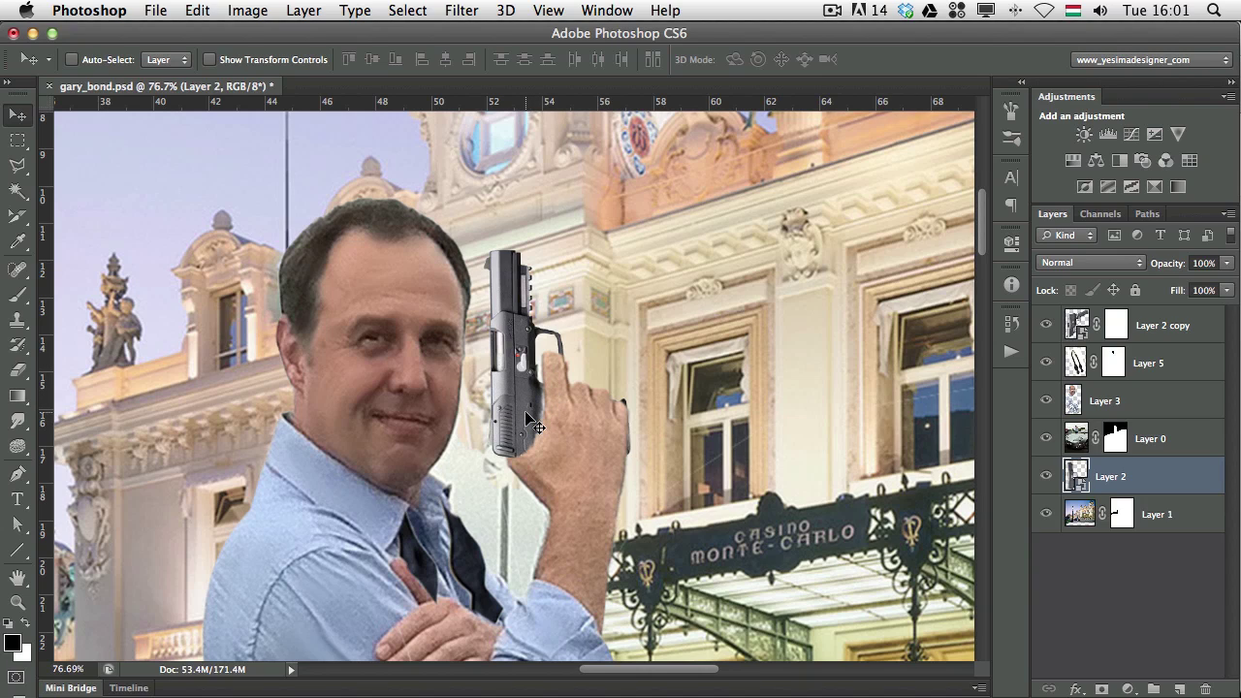
key("super+0")
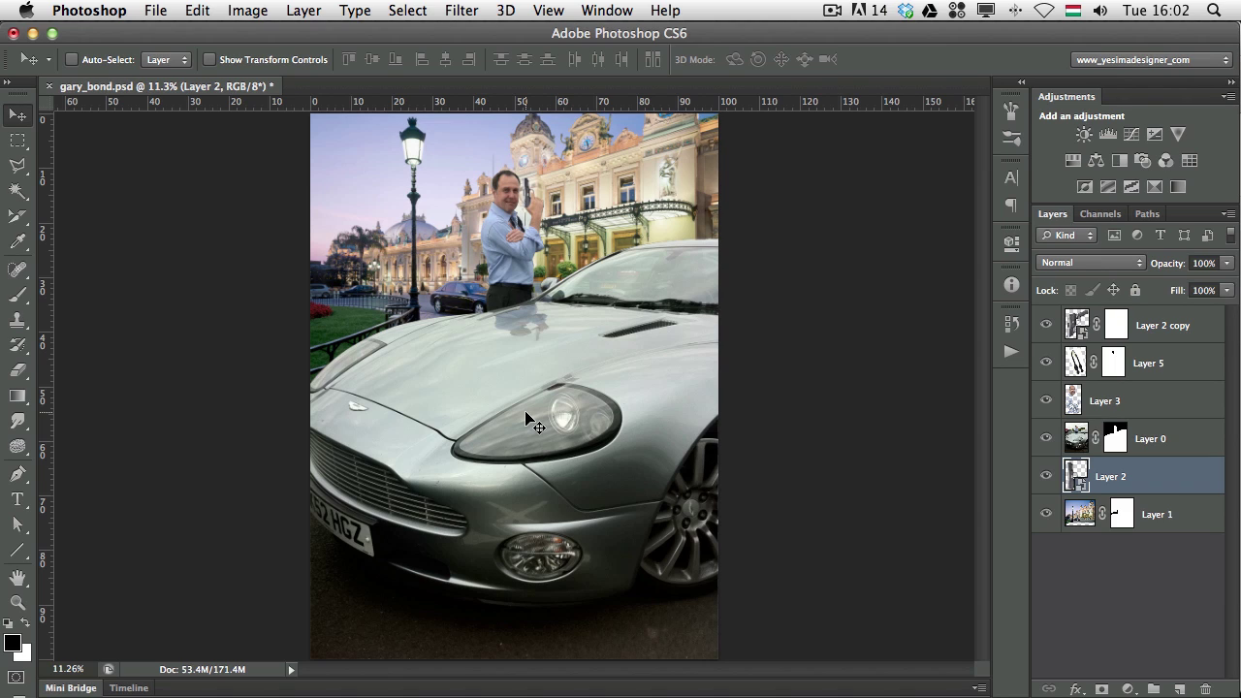
scroll(531, 422, "up", 3)
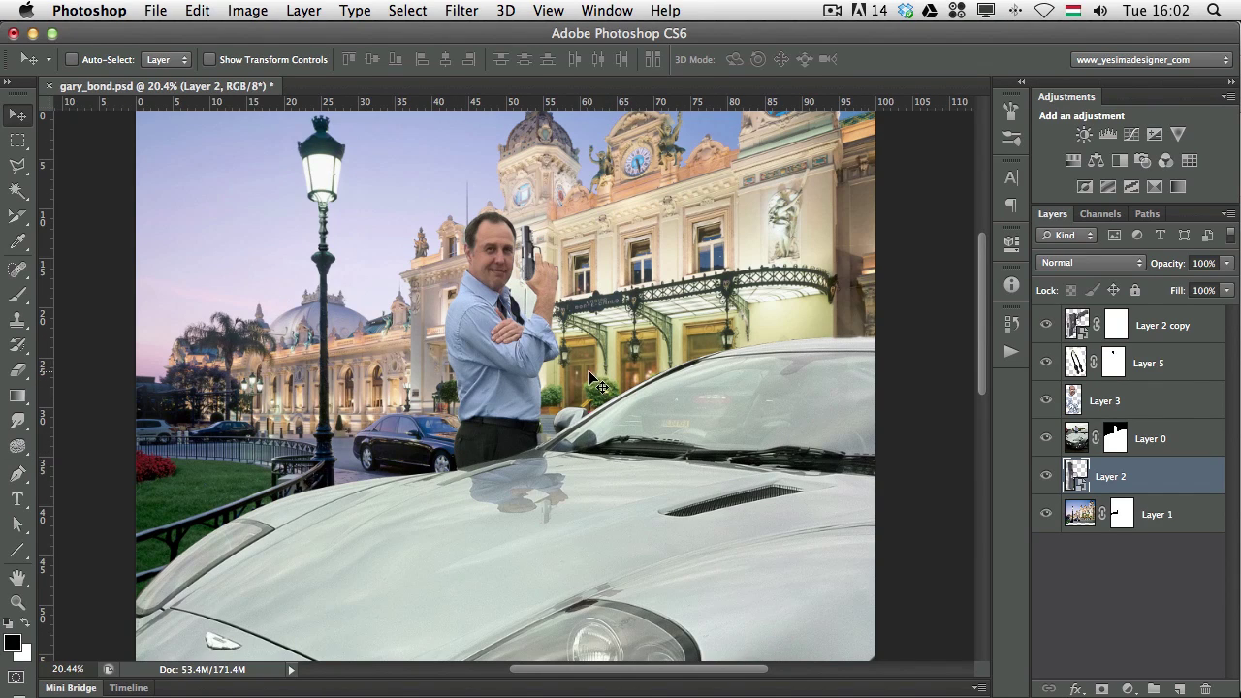
Add a new layer above Layer 2 copy, fill it with 50% Gray, and set its blend mode to Overlay
left_click(1183, 326)
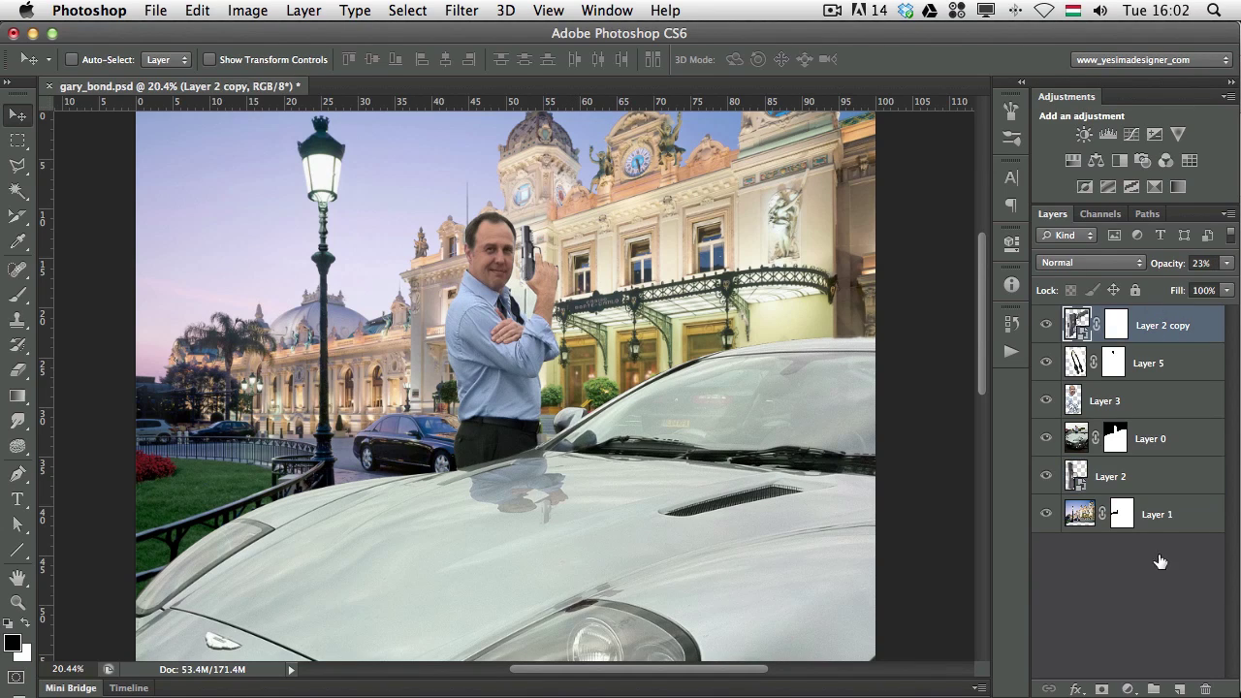
left_click(1181, 690)
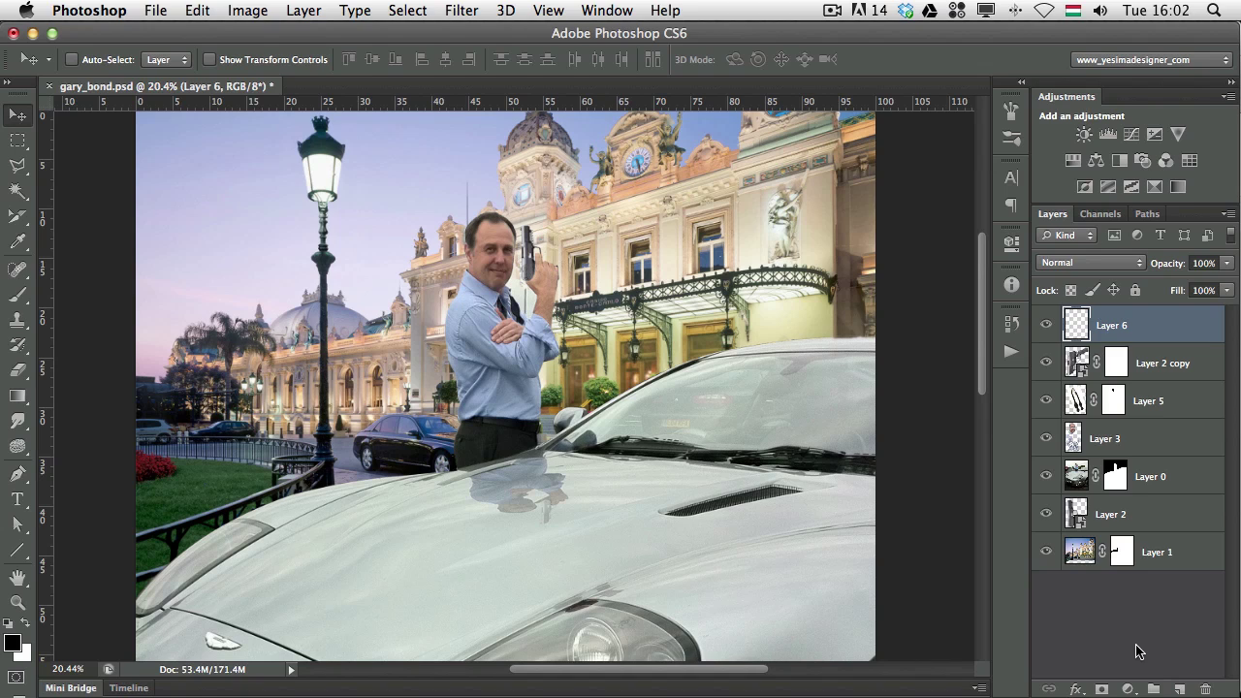
key("shift+BackSpace")
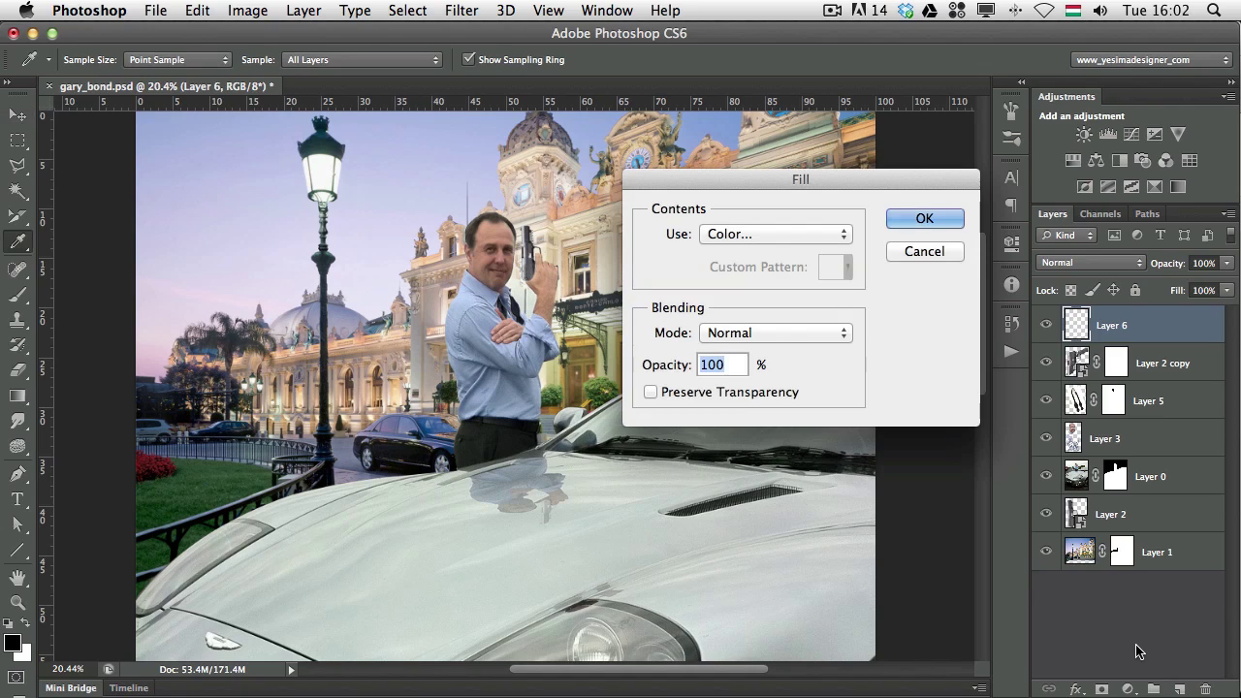
left_click(751, 233)
left_click(748, 346)
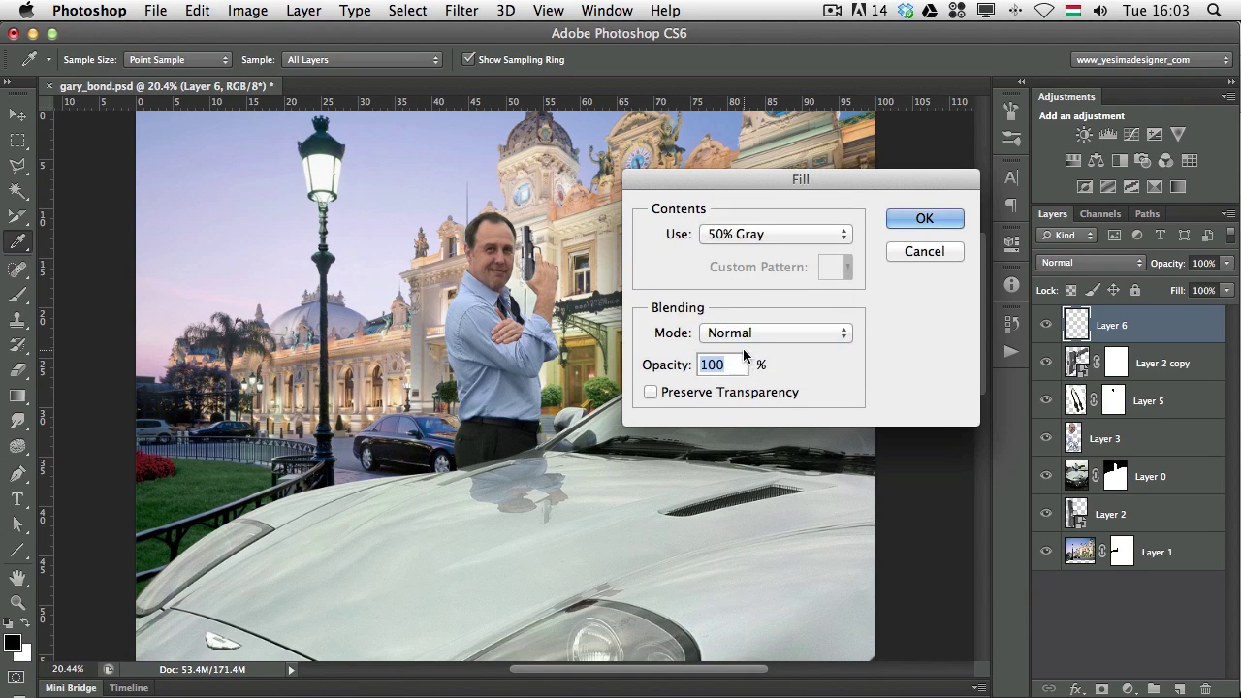
left_click(884, 221)
left_click(1067, 263)
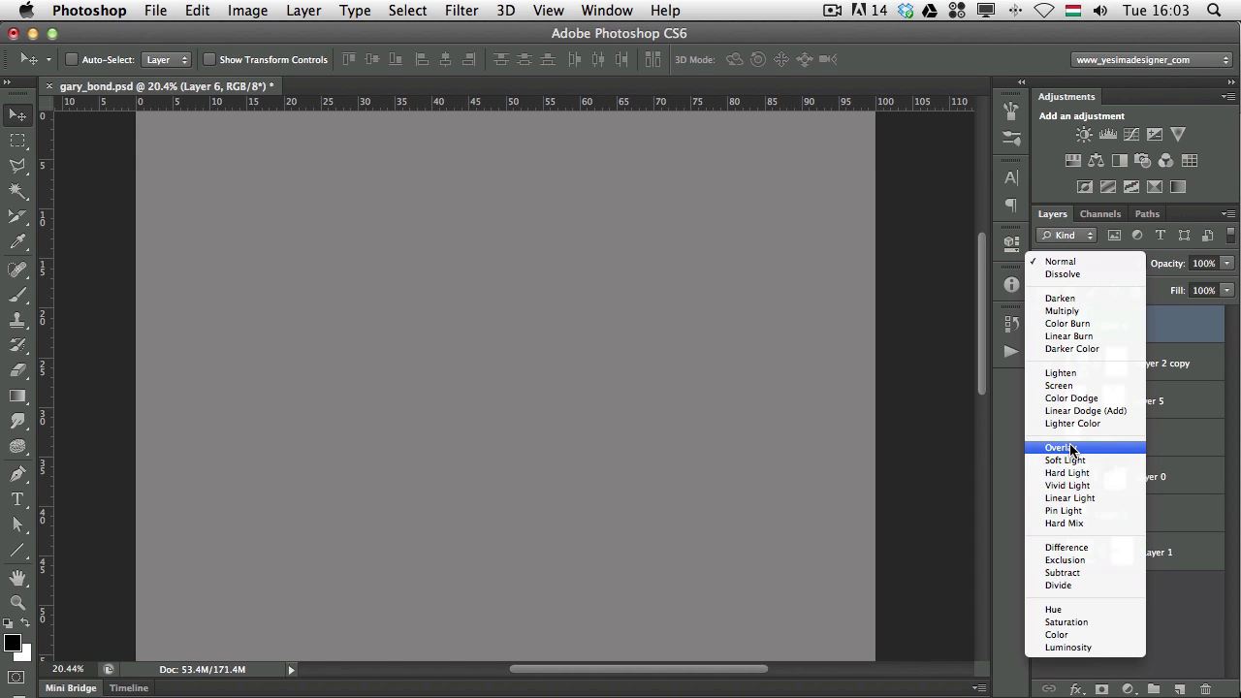
left_click(1066, 447)
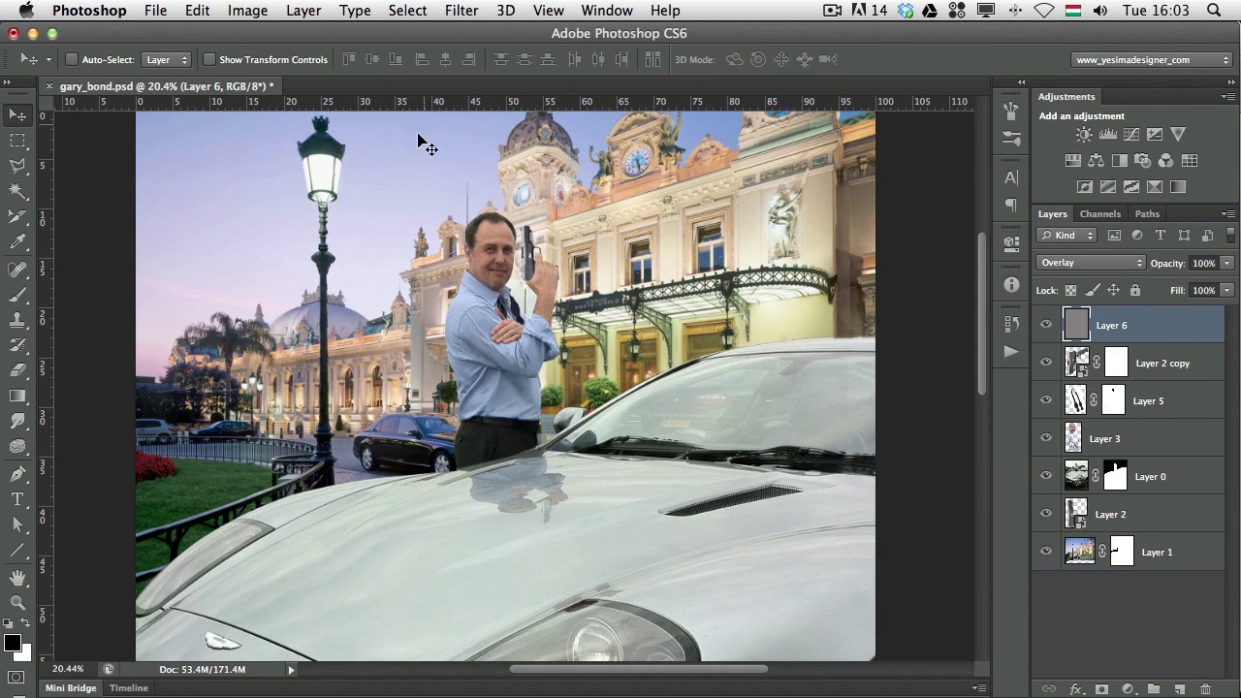
Pick the Burn Tool from the dodge/burn flyout and set its brush to 867 px
key("b")
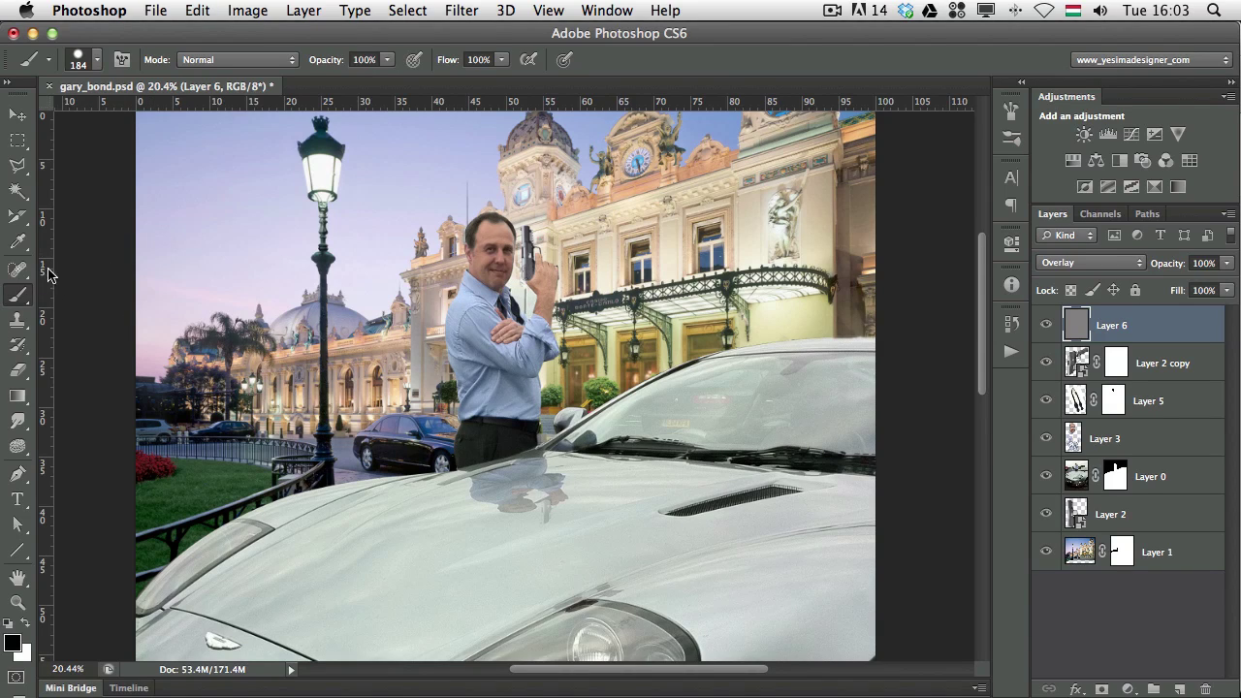
left_click(22, 421)
left_click_drag(24, 420, 51, 424)
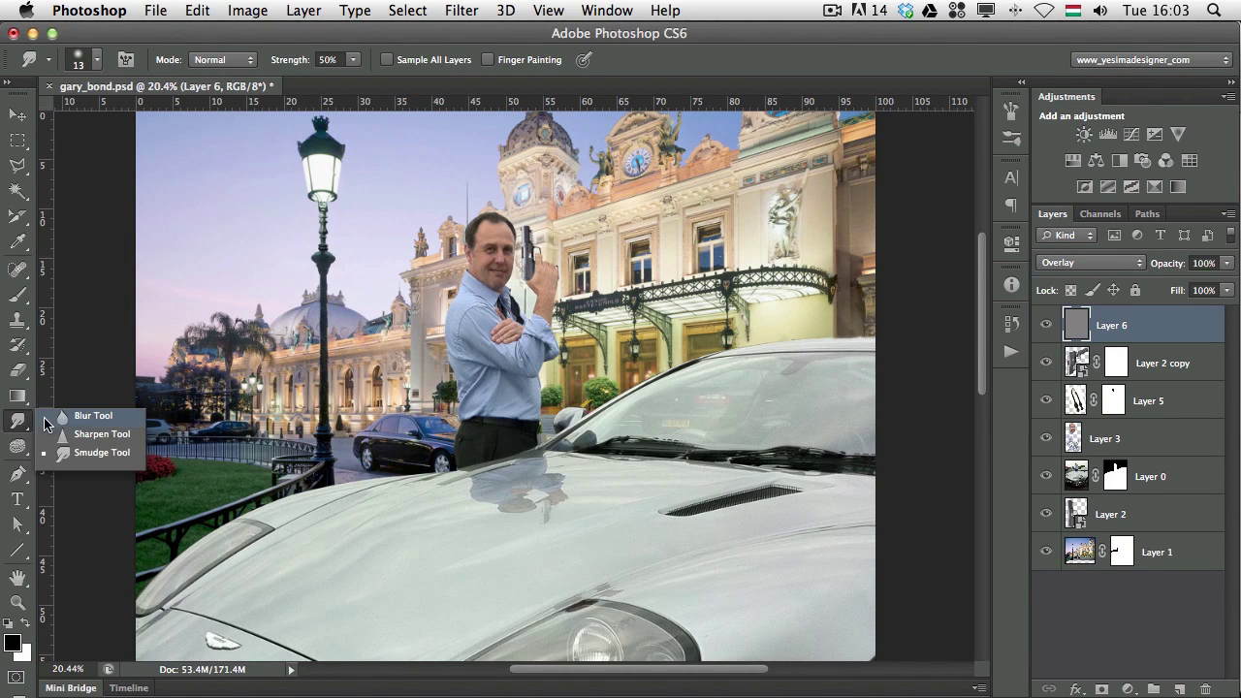
left_click(18, 448)
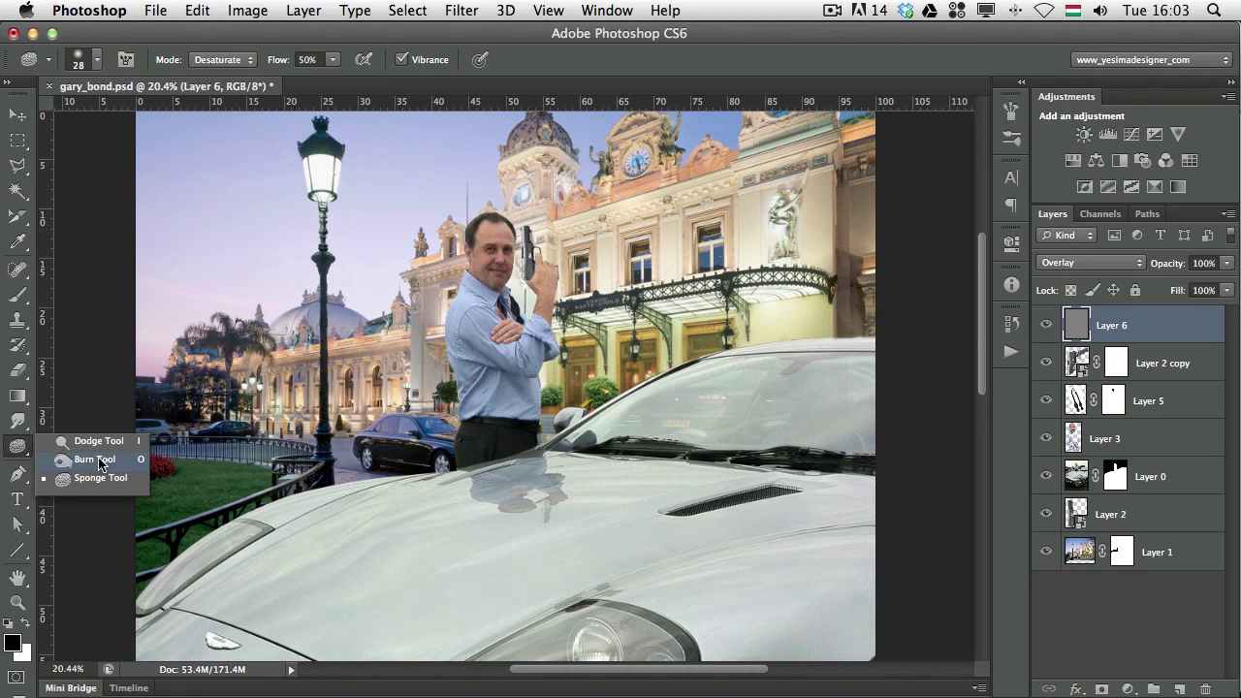
left_click(94, 460)
left_click_drag(293, 370, 379, 373)
Burn the sky along the left edge and the building along the right edge of the image
left_click_drag(183, 211, 218, 306)
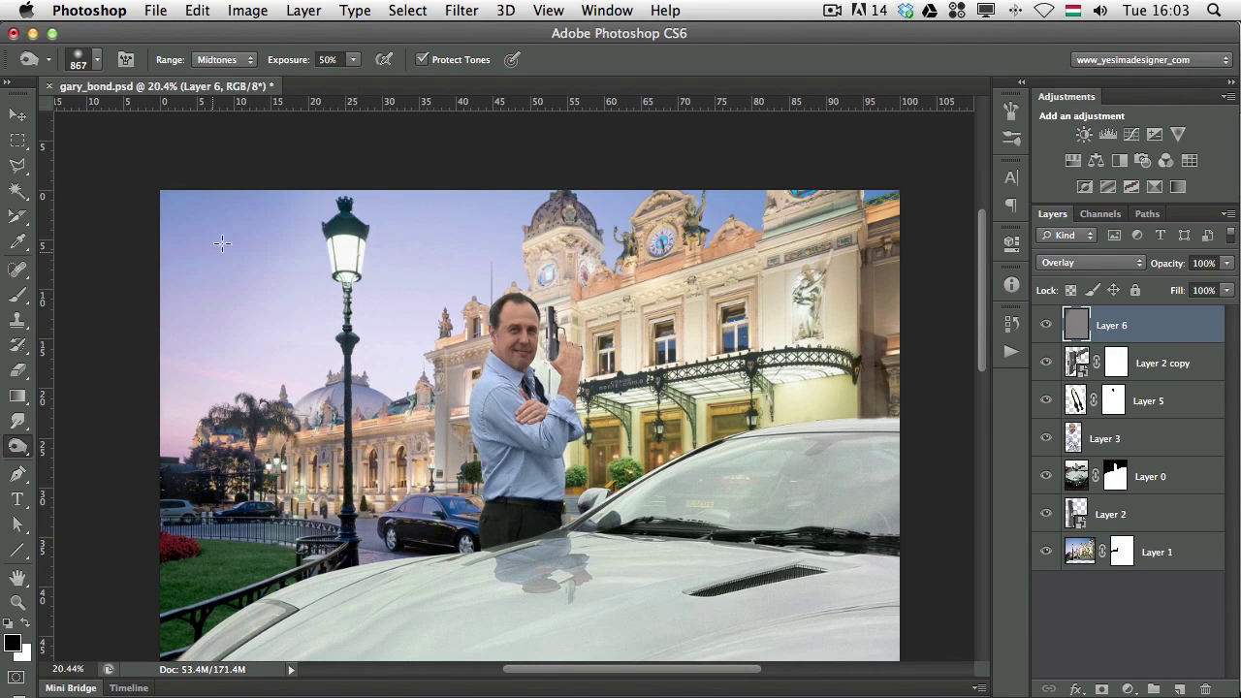
mouse_move(823, 171)
left_mouse_down()
mouse_move(913, 287)
mouse_move(854, 180)
mouse_move(917, 262)
mouse_move(893, 403)
left_mouse_up()
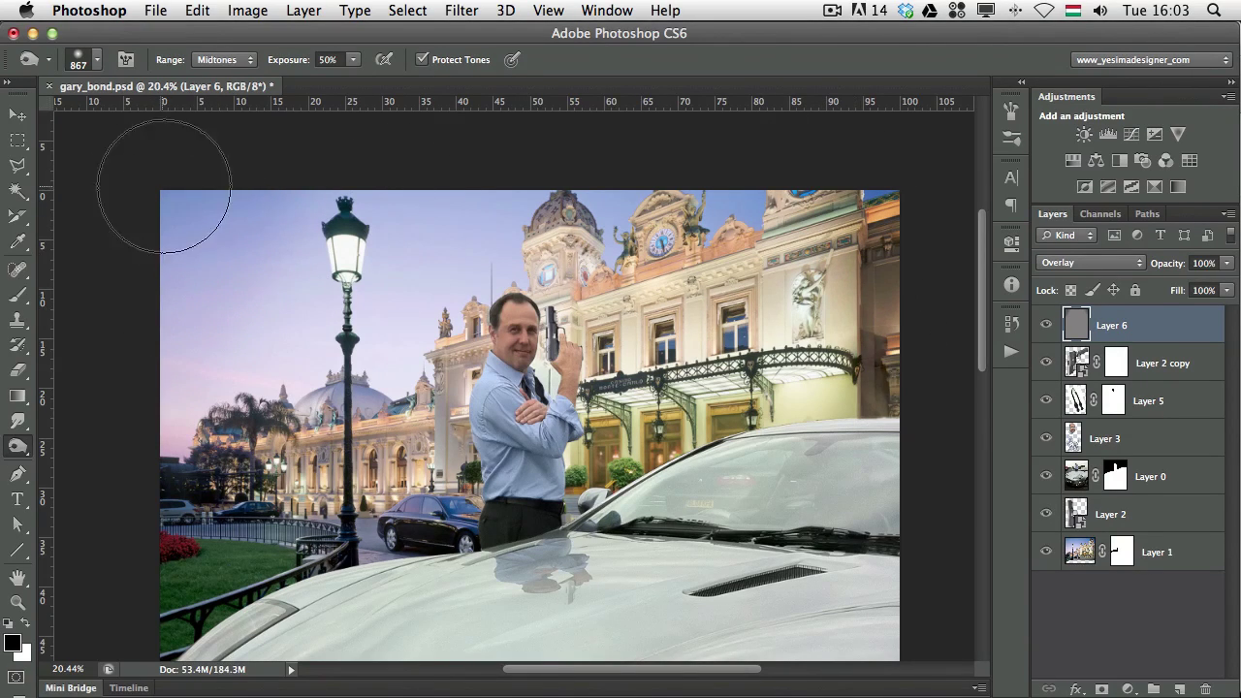
left_click_drag(172, 188, 136, 320)
scroll(269, 446, "down", 10)
mouse_move(474, 288)
left_mouse_down()
mouse_move(455, 561)
mouse_move(314, 319)
left_mouse_up()
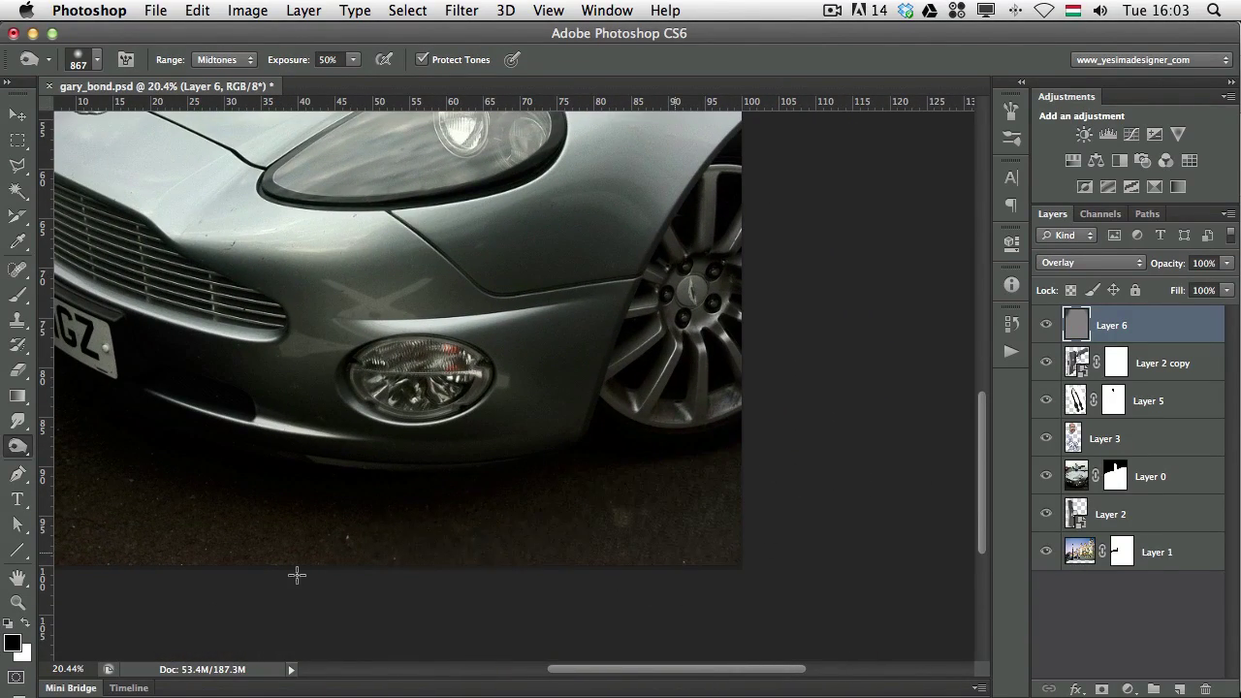
mouse_move(364, 239)
left_mouse_down()
mouse_move(445, 351)
mouse_move(417, 428)
left_mouse_up()
key("ctrl+r")
left_click(163, 470)
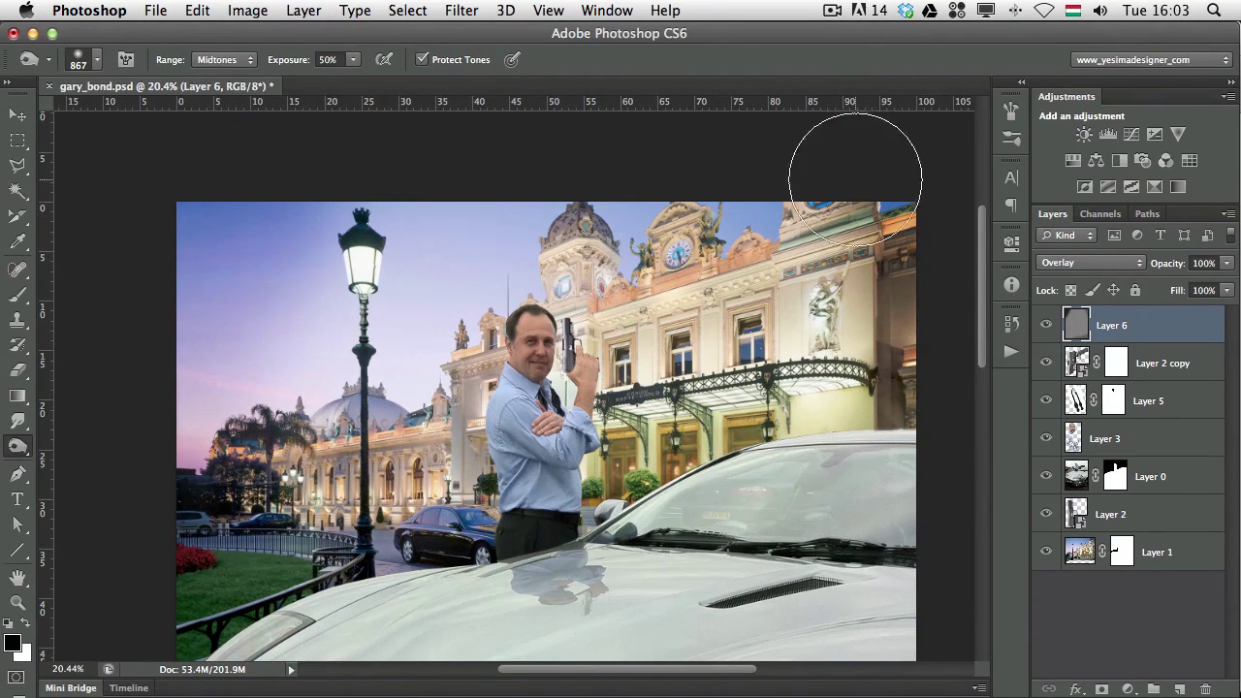
left_click_drag(880, 209, 897, 328)
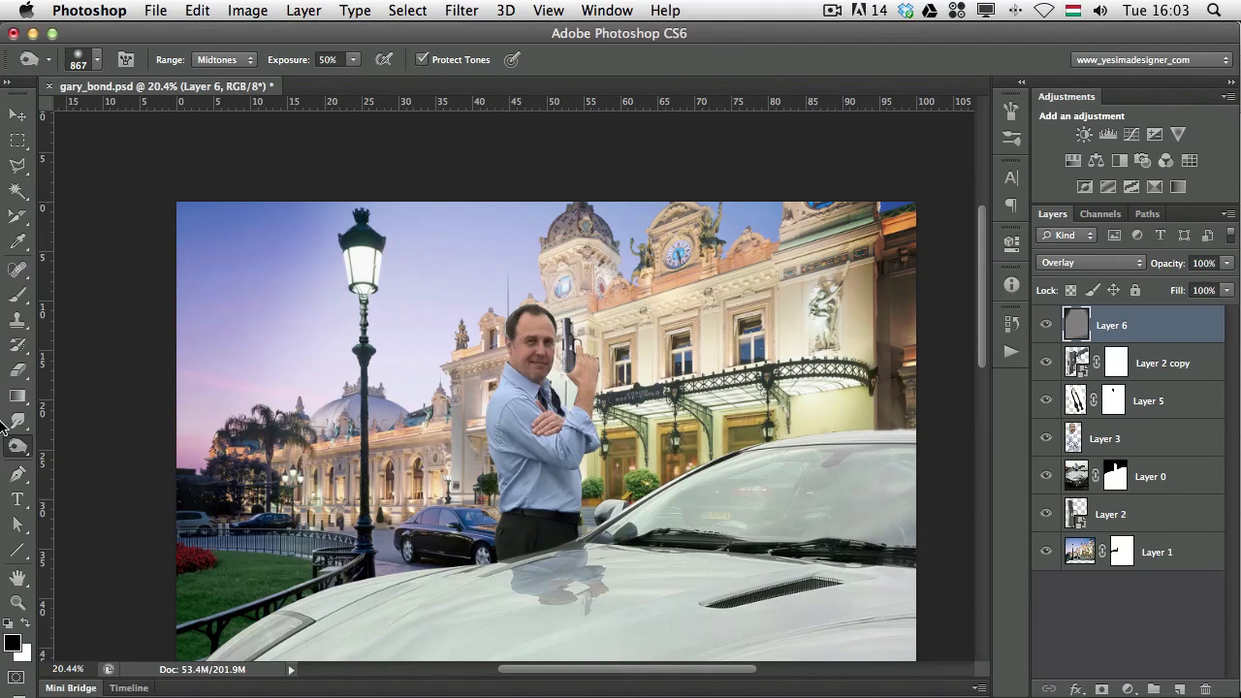
scroll(194, 388, "down", 3)
scroll(194, 388, "right", 1)
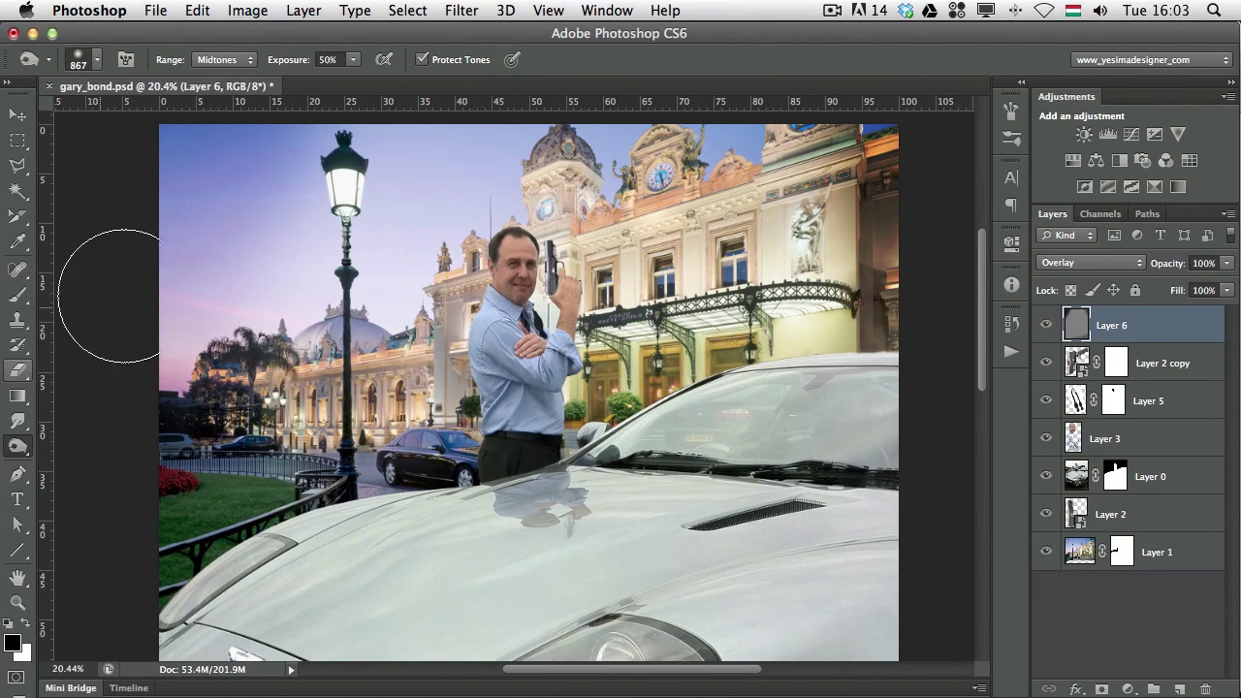
Switch to the Dodge Tool with a 750 px brush
left_click(18, 446)
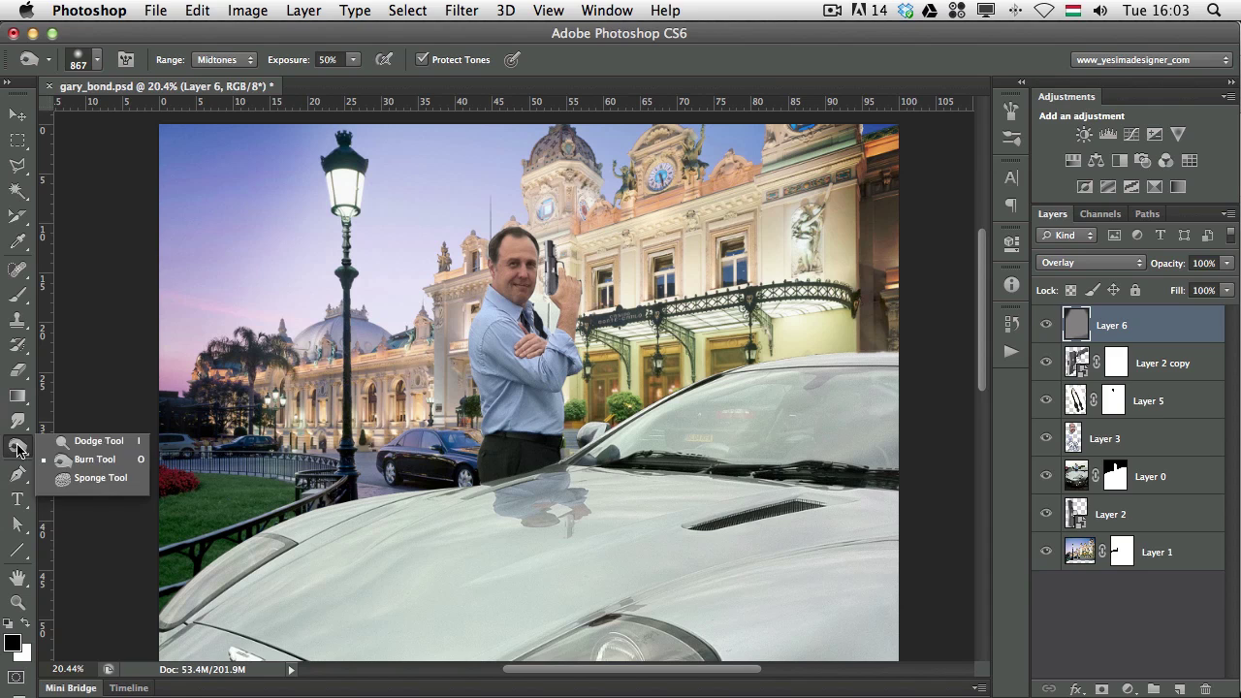
left_click(109, 445)
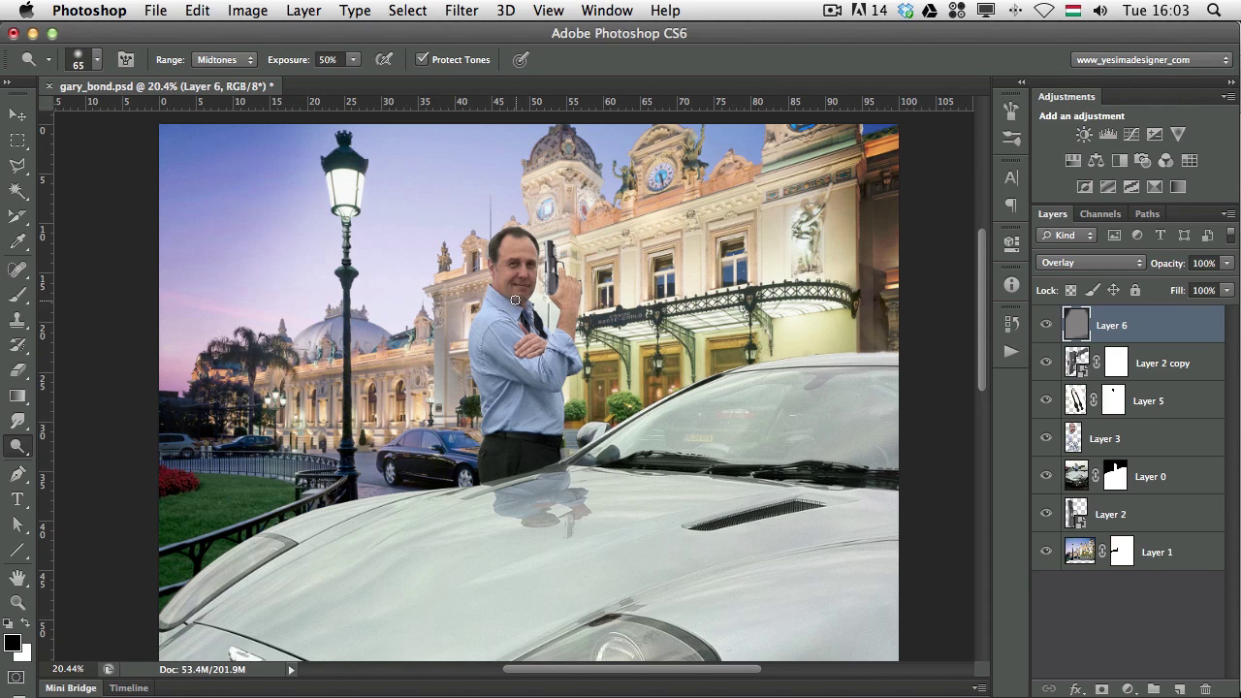
left_click_drag(512, 301, 554, 312)
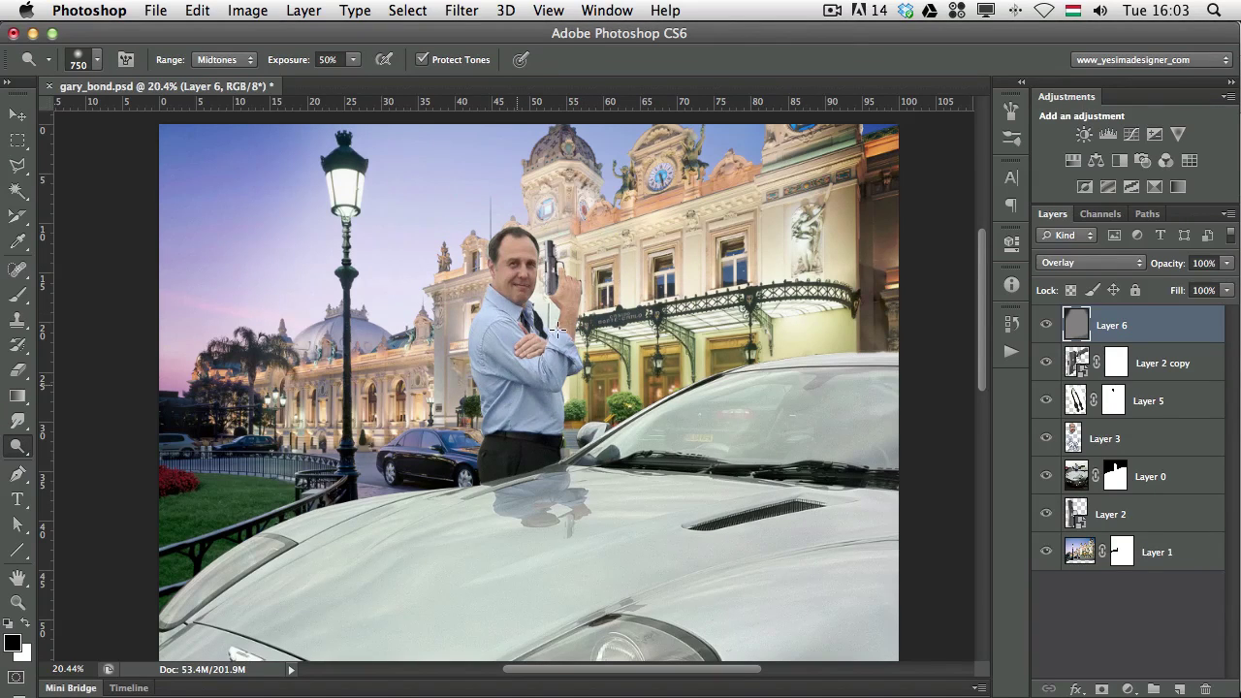
Dodge over the man's figure on gray overlay Layer 6 to lighten it
left_click_drag(533, 291, 534, 408)
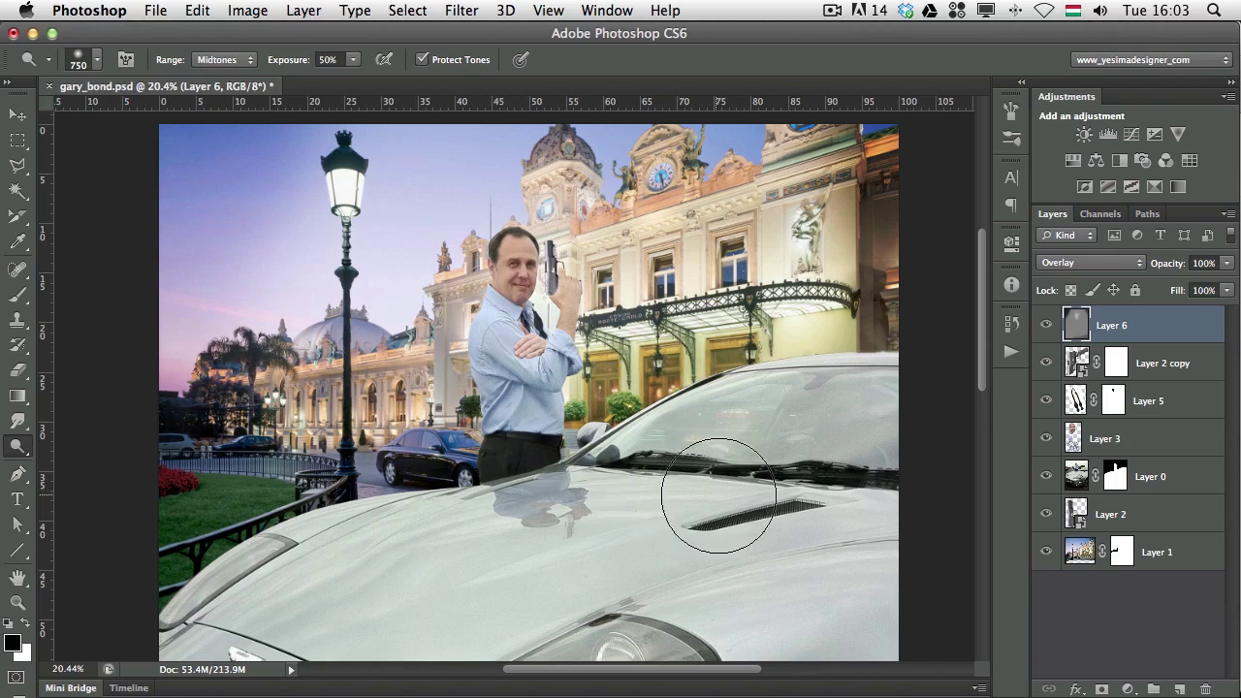
scroll(673, 498, "down", 2)
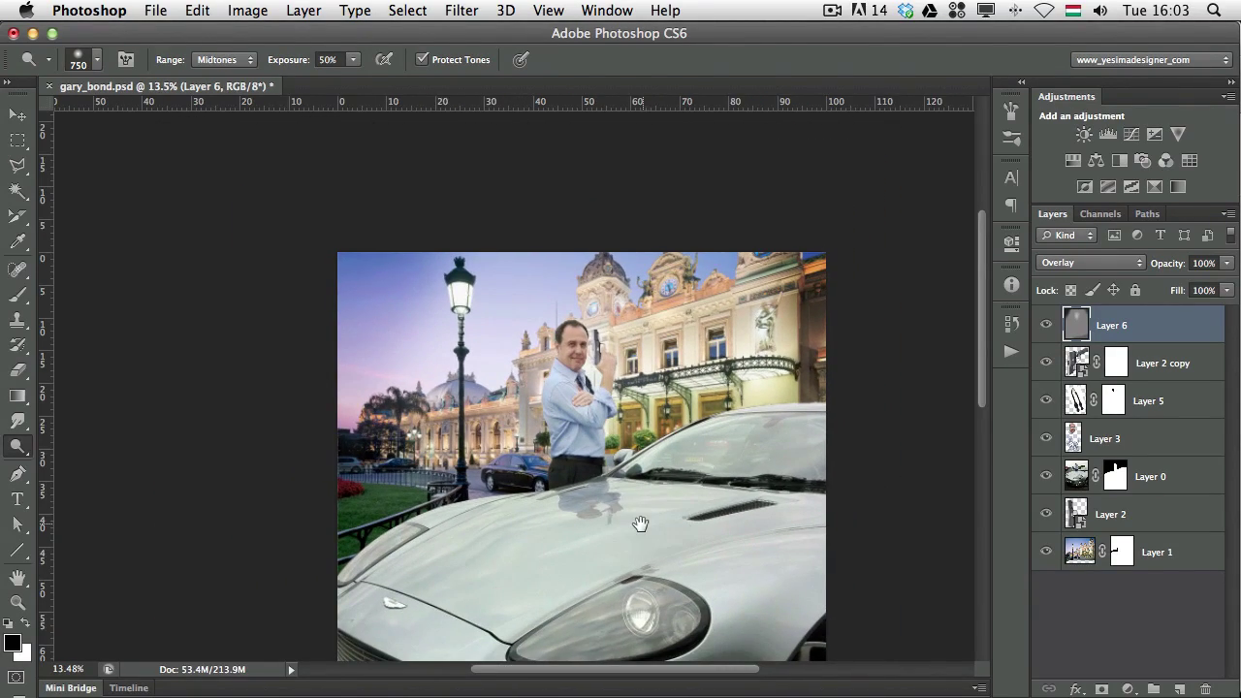
left_click_drag(639, 524, 633, 409)
scroll(620, 334, "up", 2)
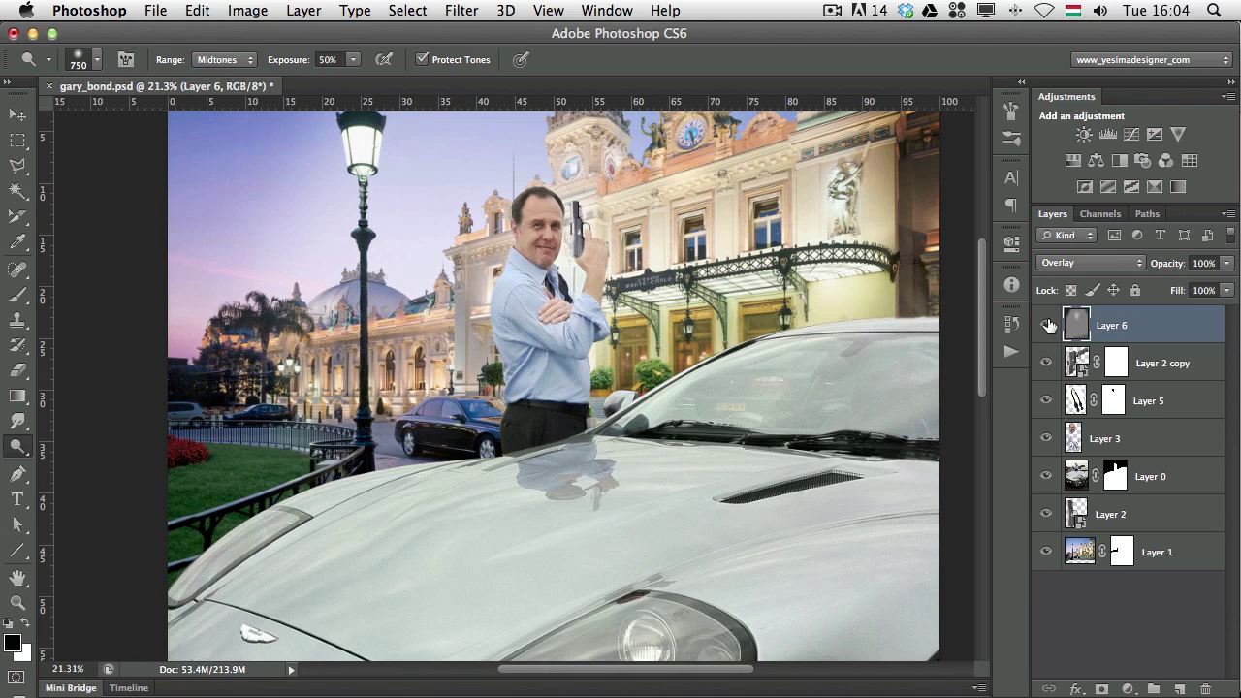
left_click(1046, 326)
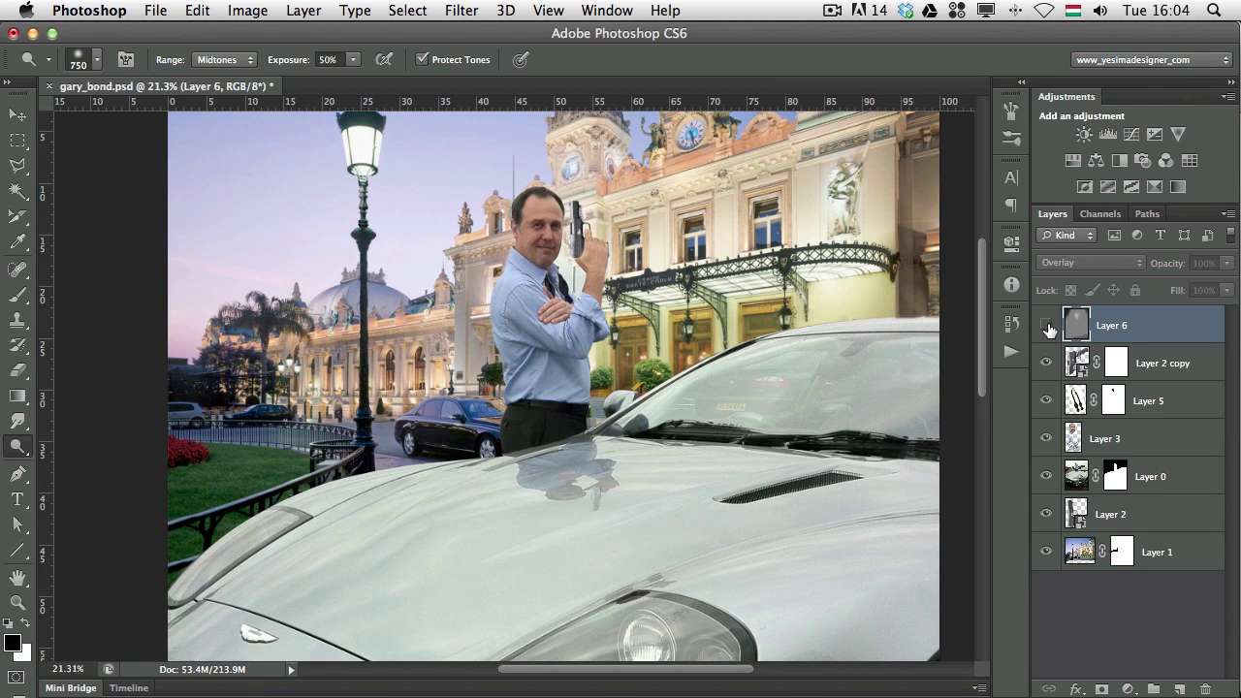
left_click(1046, 327)
left_click(1046, 327)
left_click(1046, 327)
left_click(1046, 327)
left_click(1047, 327)
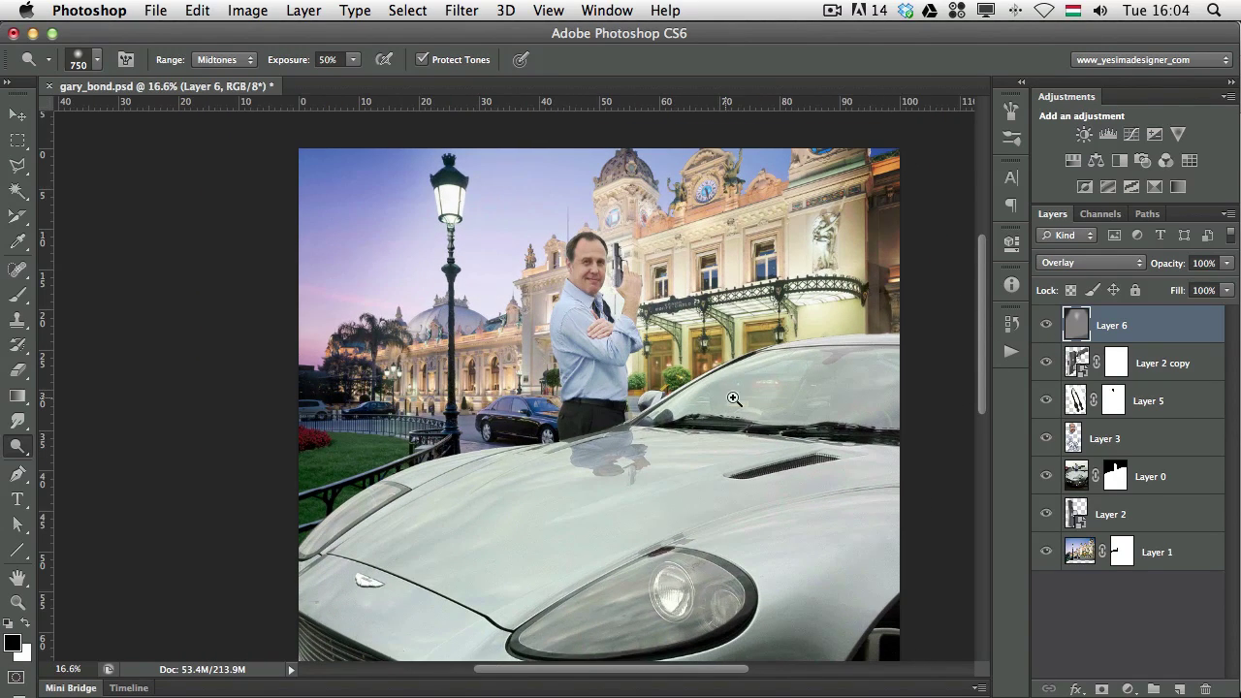
key("super+comma")
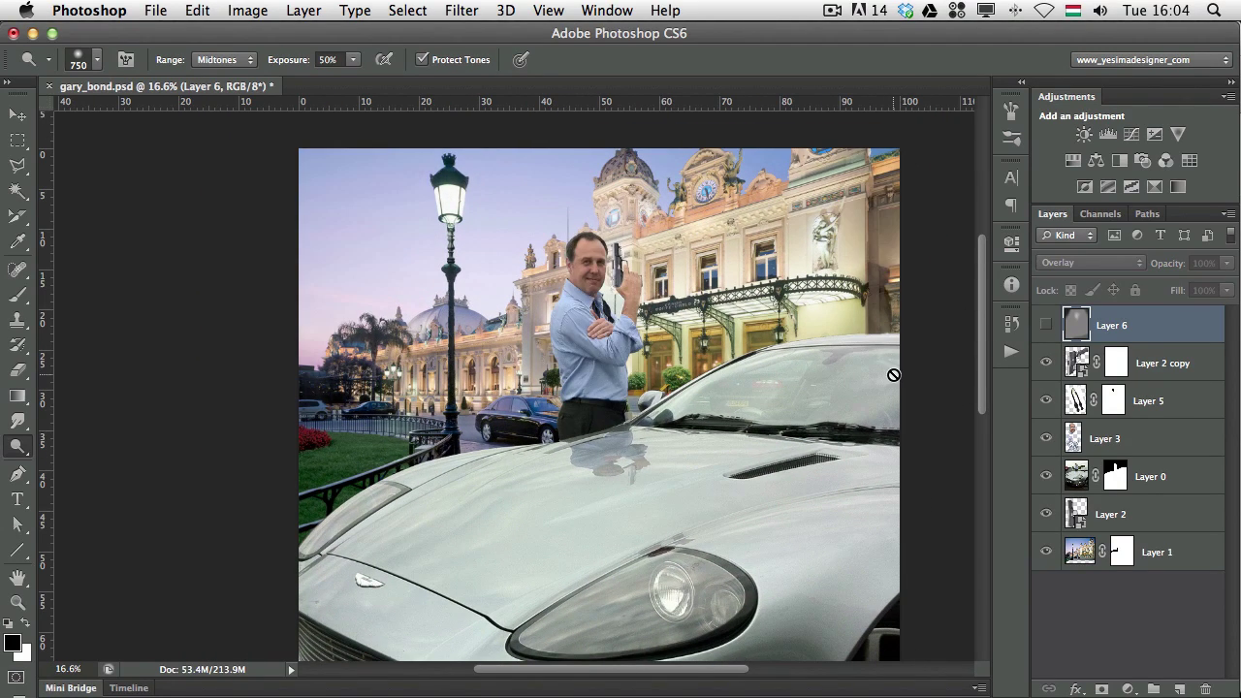
key("super+comma")
key("super+0")
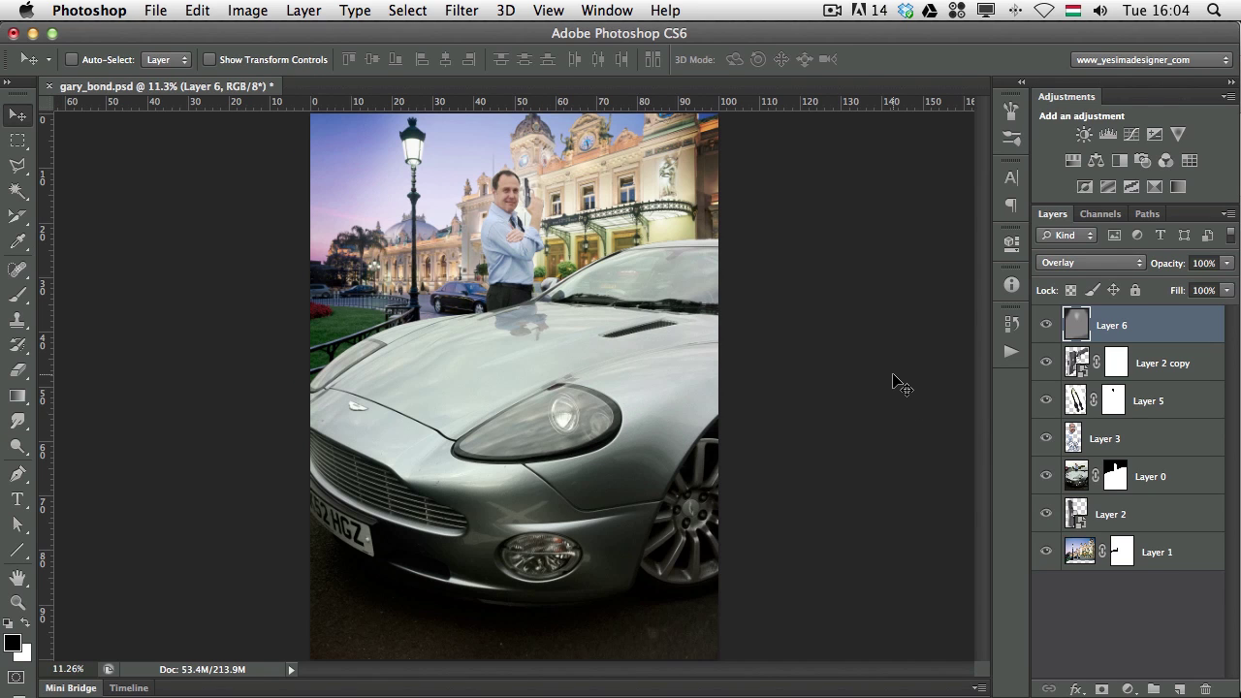